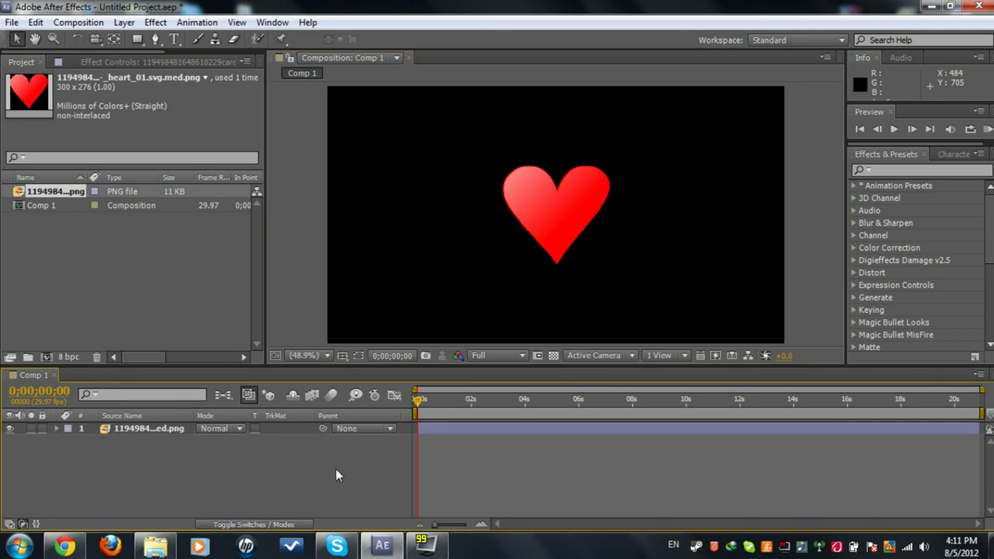
- Add a black 1280 × 720 px solid layer above the heart image
{"action": "scroll", "coordinate": [573, 356], "scroll_direction": "up", "scroll_amount": 1}
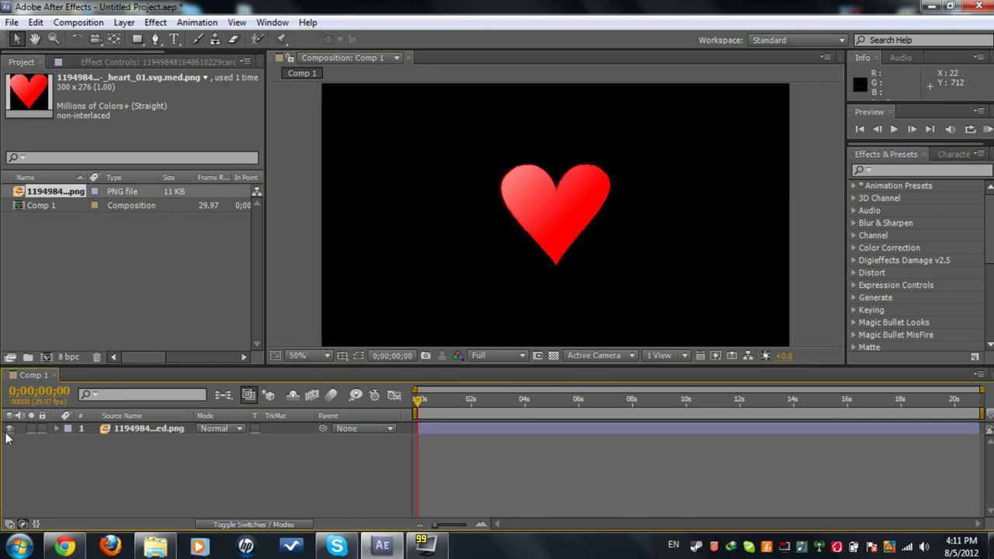
{"action": "left_click", "coordinate": [124, 21]}
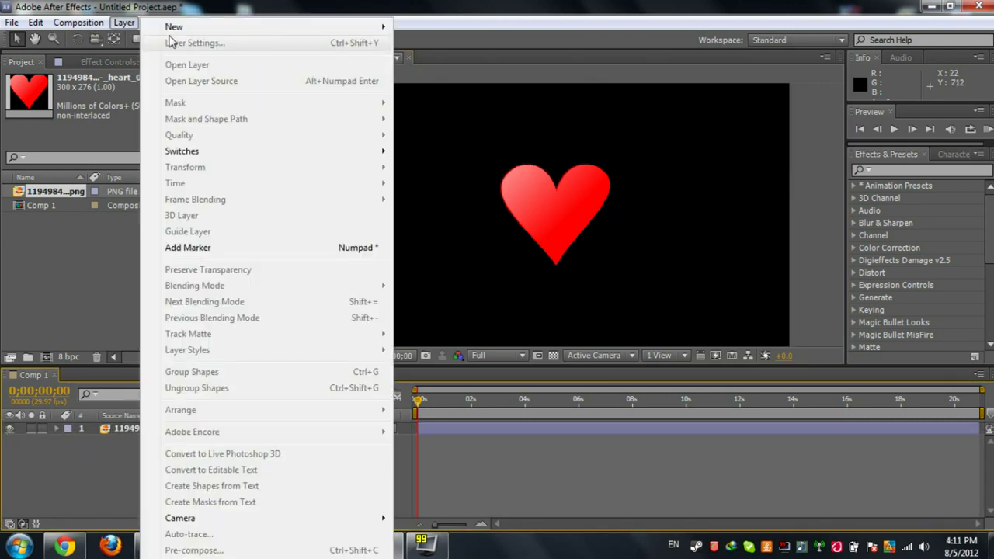
{"action": "mouse_move", "coordinate": [186, 28]}
{"action": "left_click", "coordinate": [456, 47]}
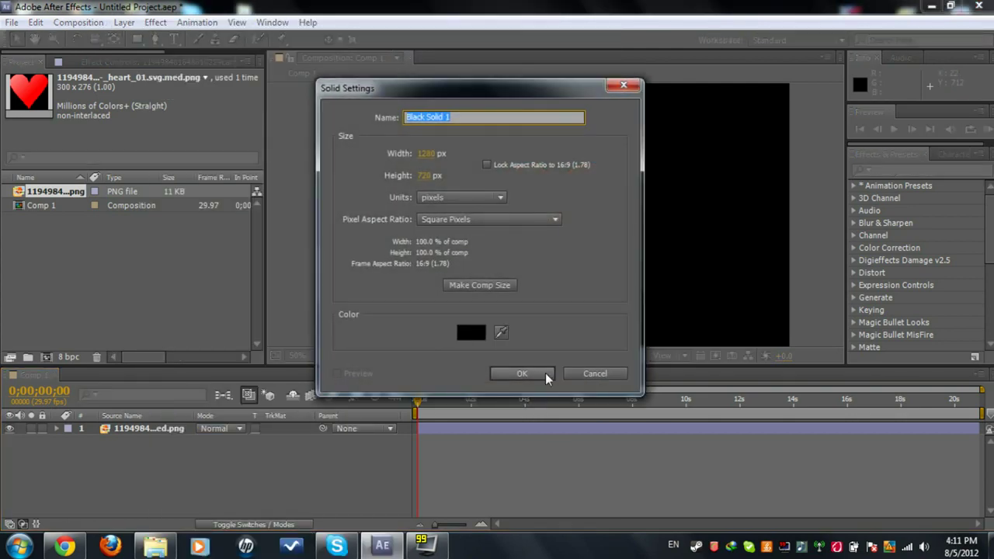
{"action": "left_click", "coordinate": [504, 373]}
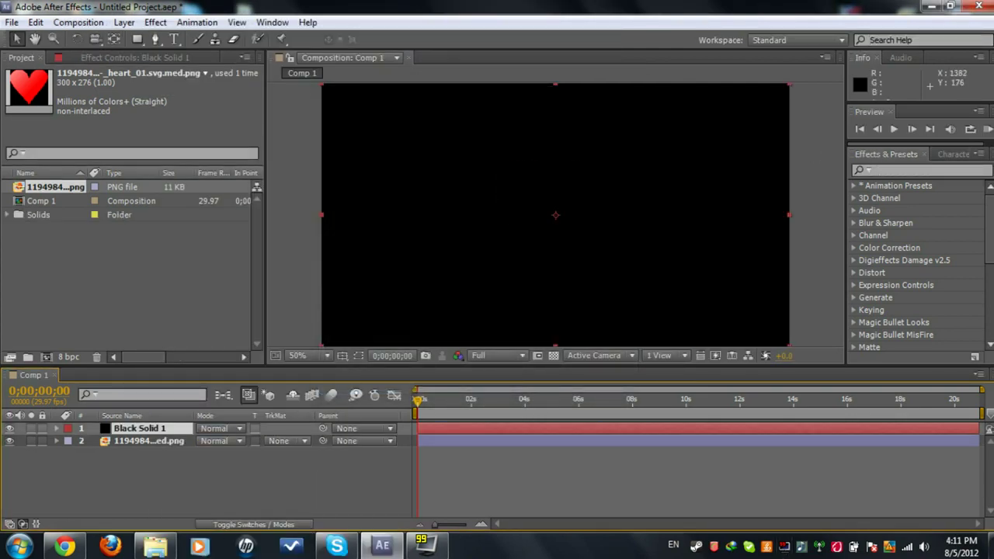
- Find the Trapcode Particular effect and apply it to the black solid layer
{"action": "left_click", "coordinate": [878, 169]}
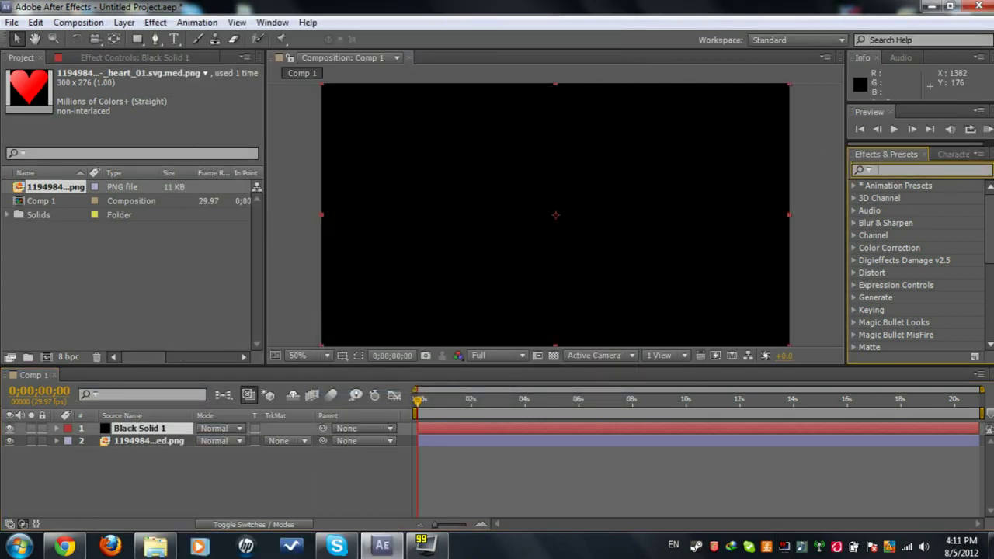
{"action": "type", "text": "partic"}
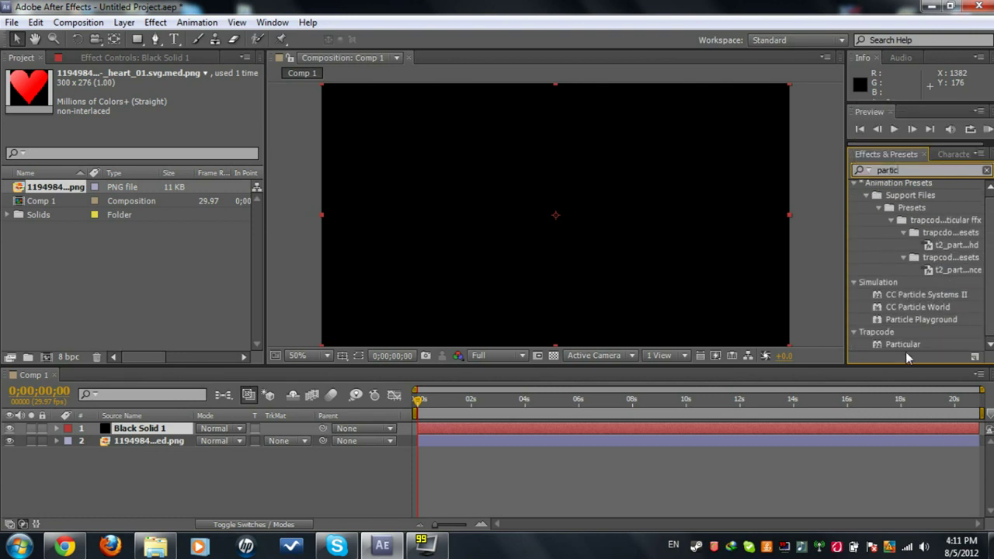
{"action": "left_click_drag", "start_coordinate": [904, 347], "coordinate": [637, 428]}
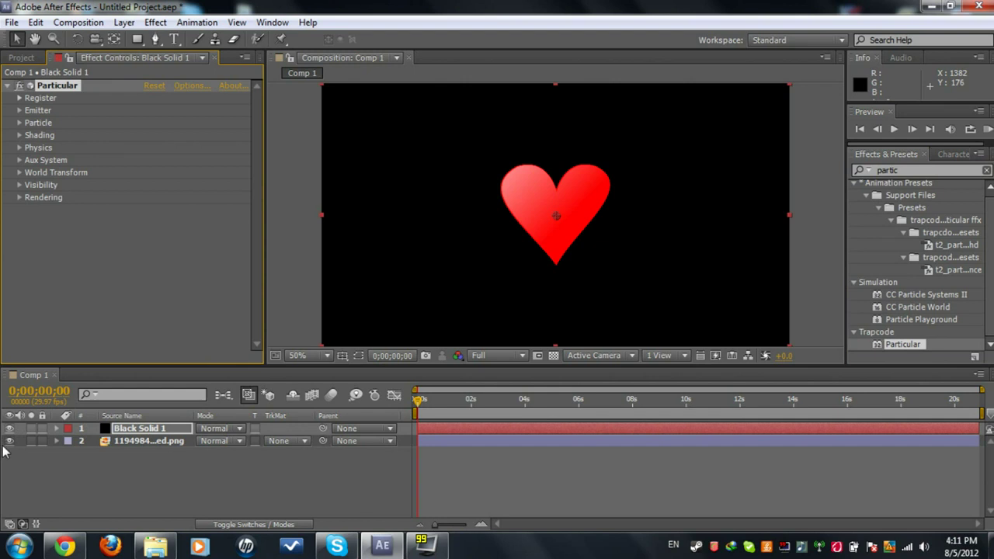
- Scrub the timeline to preview the particles, and hide the heart image layer
{"action": "left_click_drag", "start_coordinate": [442, 401], "coordinate": [682, 410]}
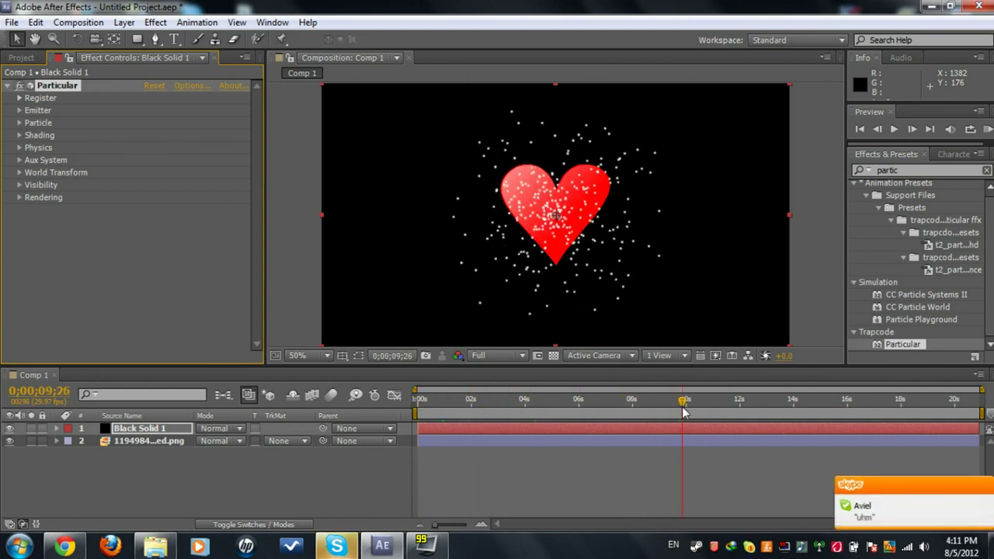
{"action": "left_click_drag", "start_coordinate": [660, 404], "coordinate": [441, 397]}
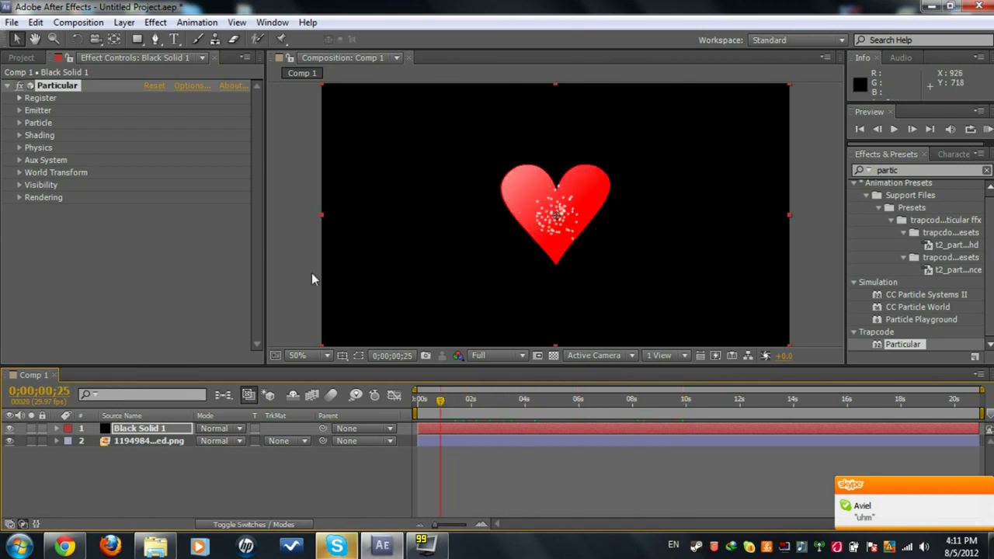
{"action": "left_click", "coordinate": [9, 440]}
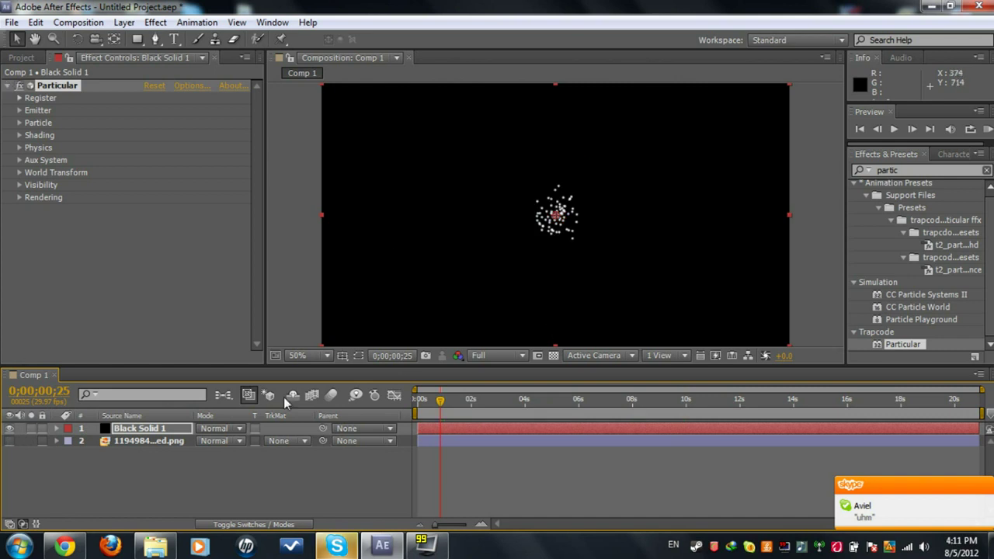
- Set Particular's particle type to Sprite Fill with the heart PNG layer as its texture, and preview the animation
{"action": "left_click", "coordinate": [18, 123]}
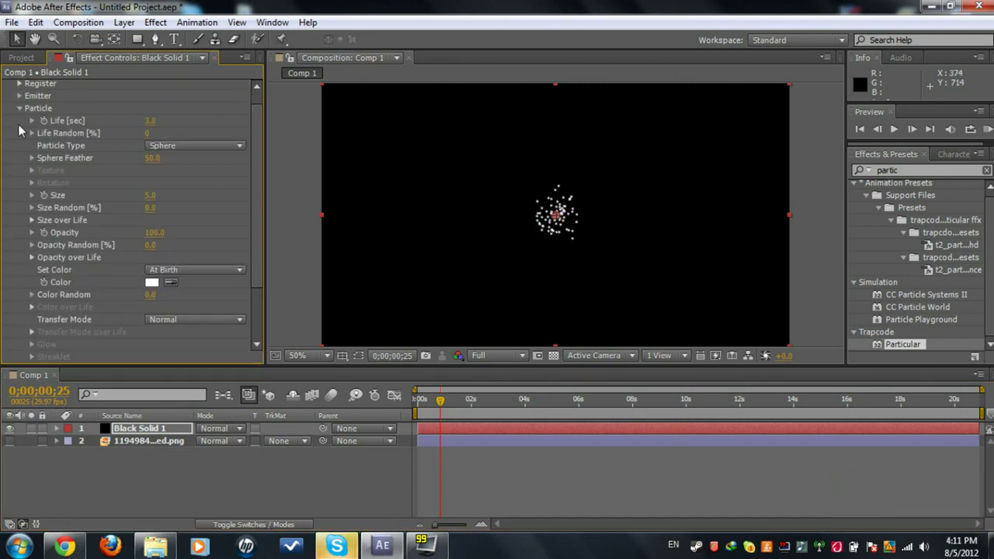
{"action": "left_click", "coordinate": [180, 145]}
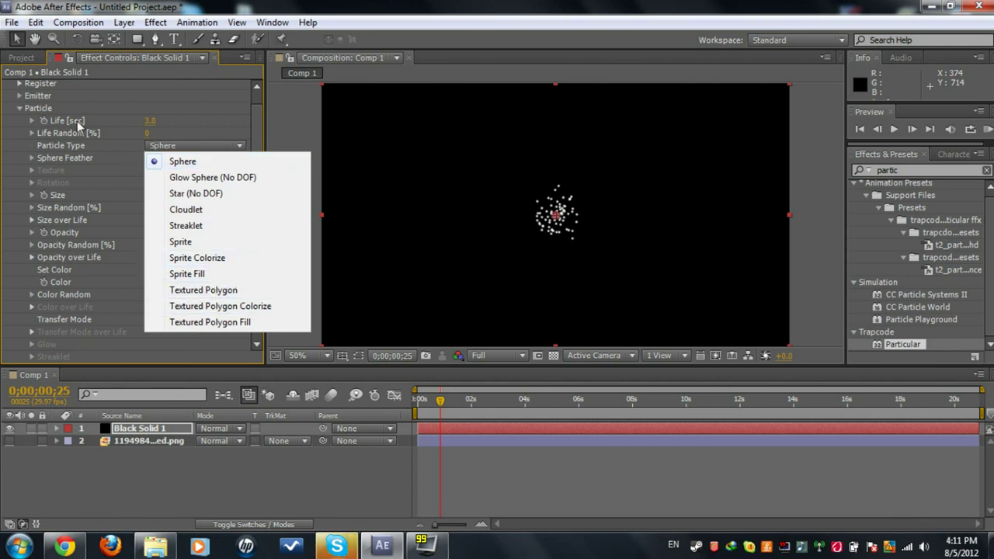
{"action": "left_click", "coordinate": [215, 274]}
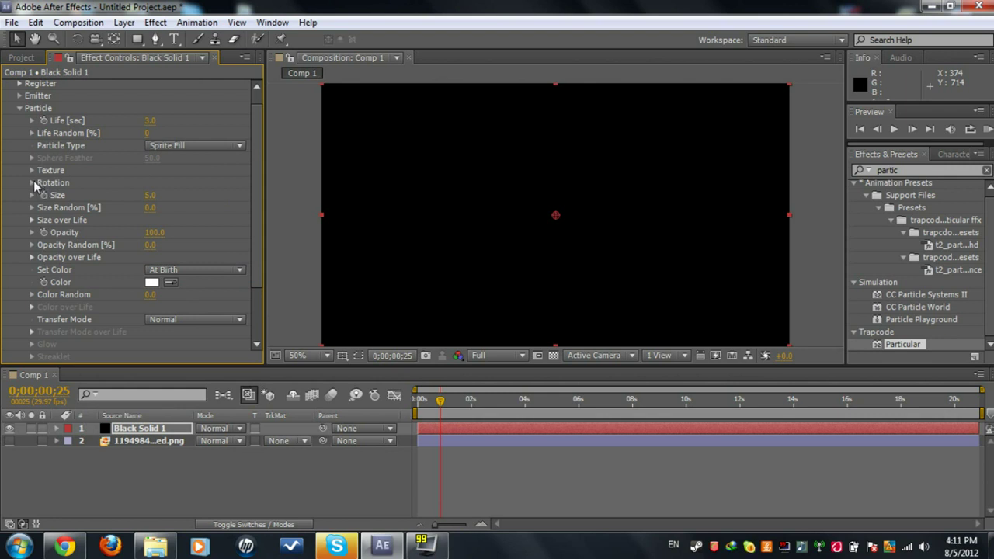
{"action": "left_click", "coordinate": [33, 169]}
{"action": "left_click", "coordinate": [169, 183]}
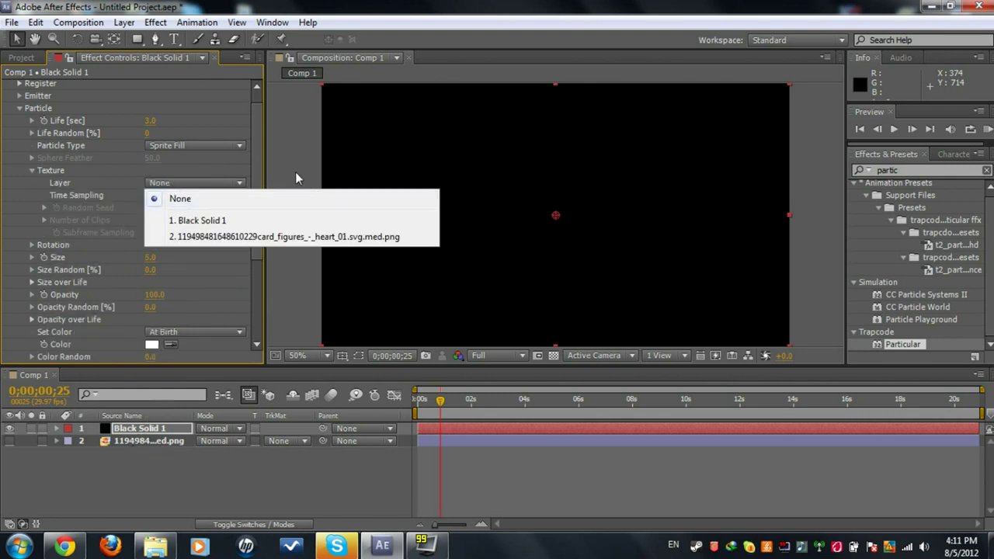
{"action": "left_click", "coordinate": [283, 236]}
{"action": "key", "text": "space"}
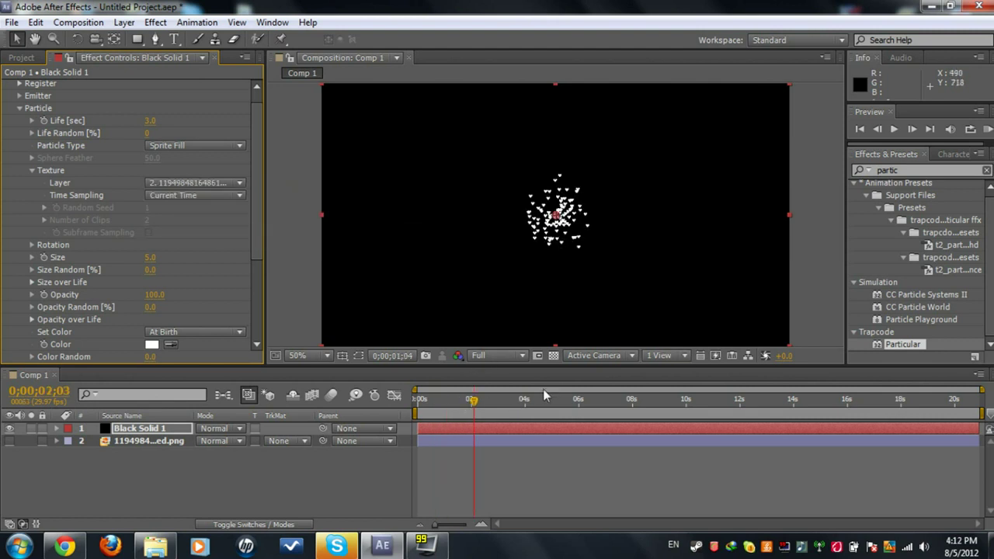
{"action": "left_click_drag", "start_coordinate": [628, 407], "coordinate": [474, 406]}
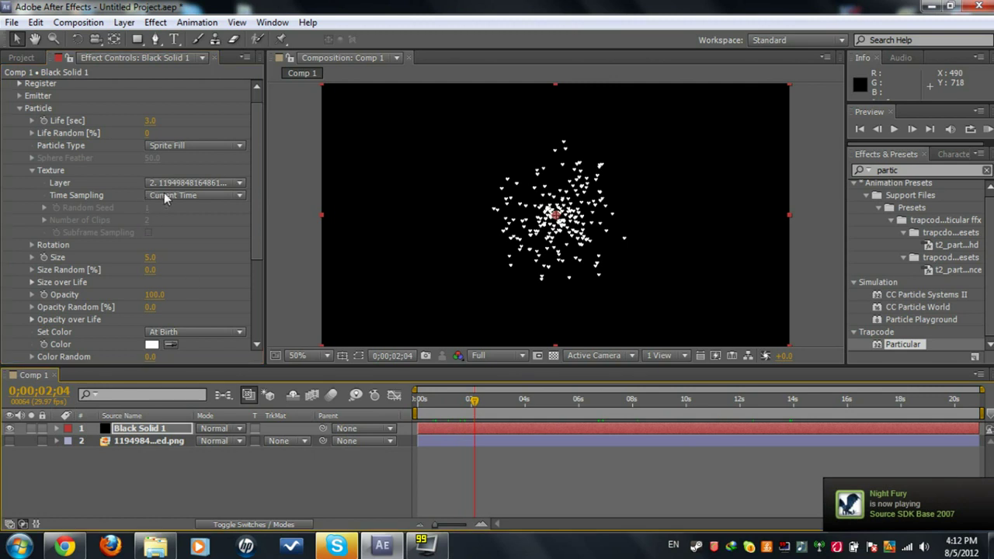
- Set the particle texture's time sampling to Random - Loop
{"action": "left_click", "coordinate": [161, 197]}
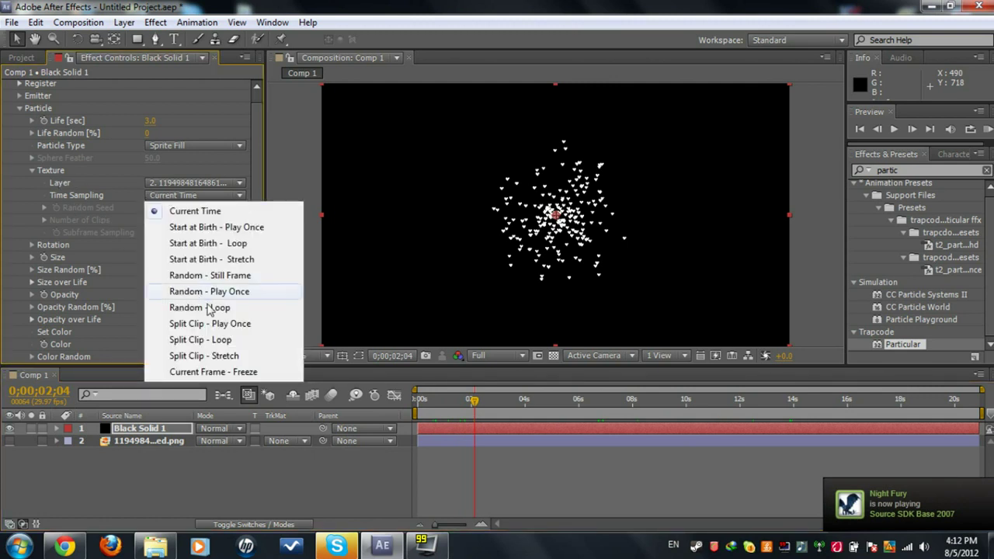
{"action": "left_click", "coordinate": [207, 309]}
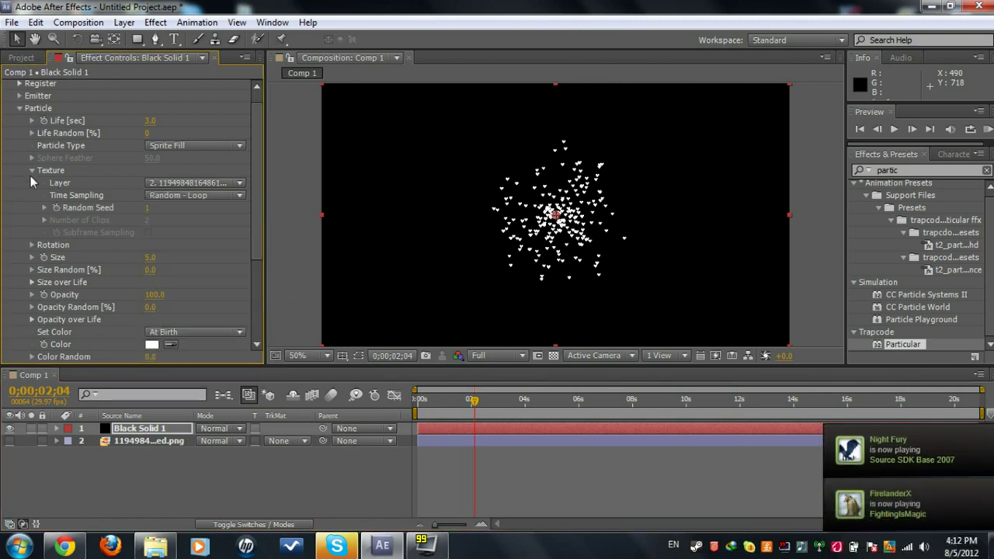
{"action": "left_click", "coordinate": [33, 170]}
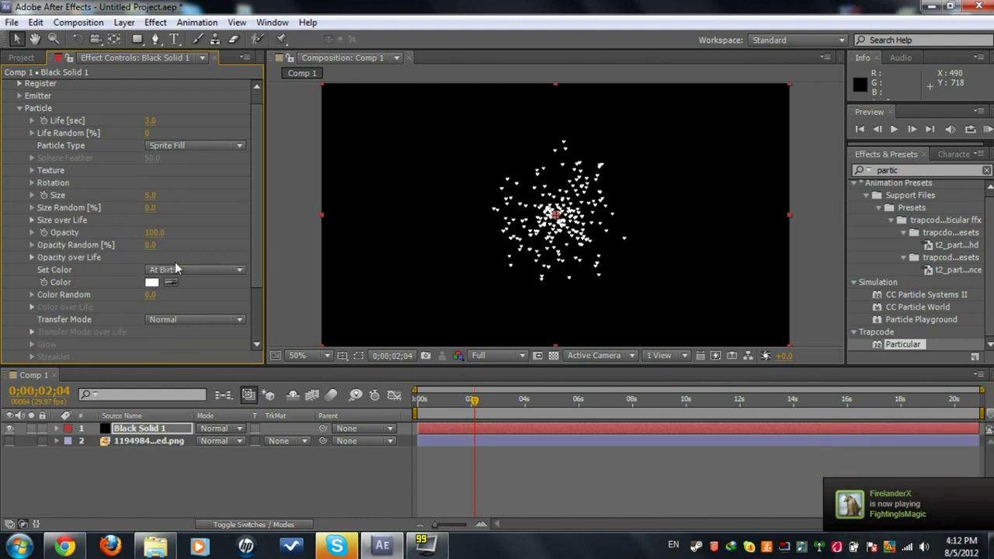
- Set the particle color to Over Life with Color Random at 100, and scrub to check the colors
{"action": "left_click", "coordinate": [175, 268]}
{"action": "left_click", "coordinate": [192, 303]}
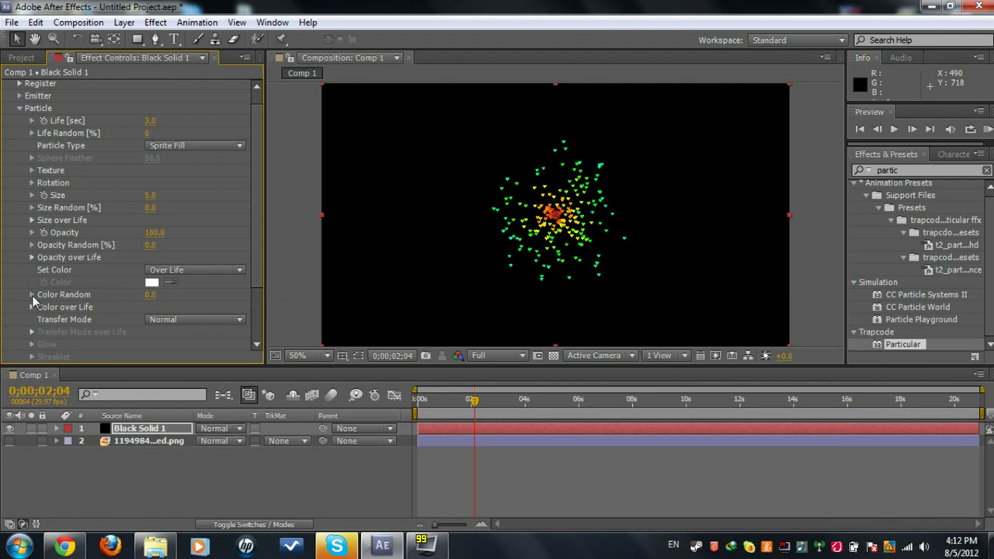
{"action": "left_click", "coordinate": [33, 295]}
{"action": "left_click_drag", "start_coordinate": [59, 316], "coordinate": [213, 320]}
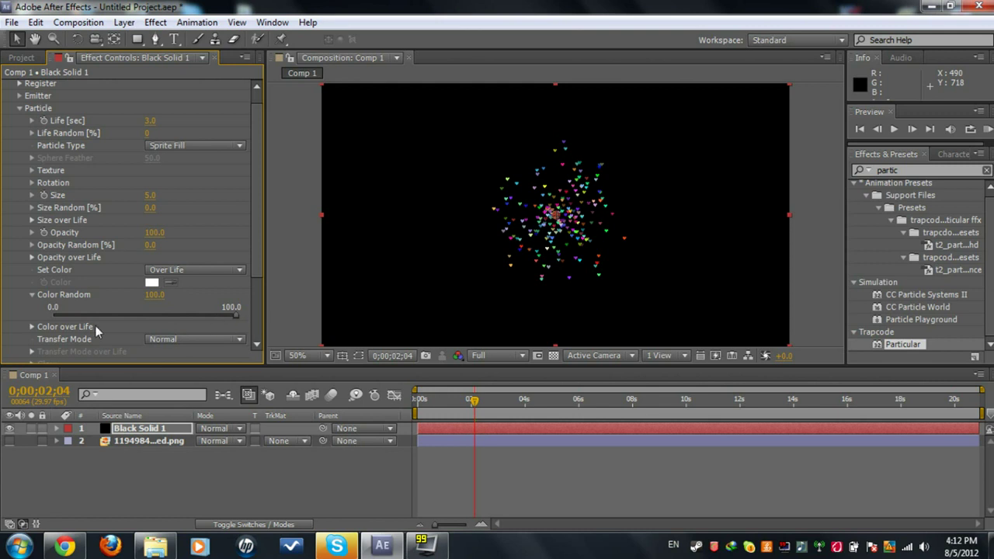
{"action": "left_click", "coordinate": [33, 295]}
{"action": "left_click_drag", "start_coordinate": [446, 401], "coordinate": [528, 402]}
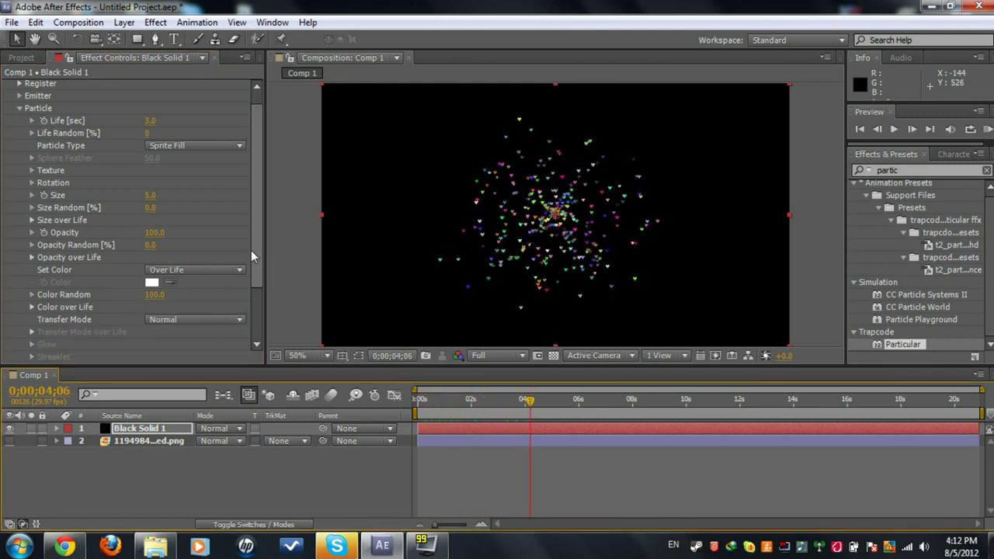
- Set the particle size to 20 and check the larger hearts at another point in time
{"action": "left_click", "coordinate": [150, 195]}
{"action": "key", "text": "Return"}
{"action": "left_click", "coordinate": [151, 195]}
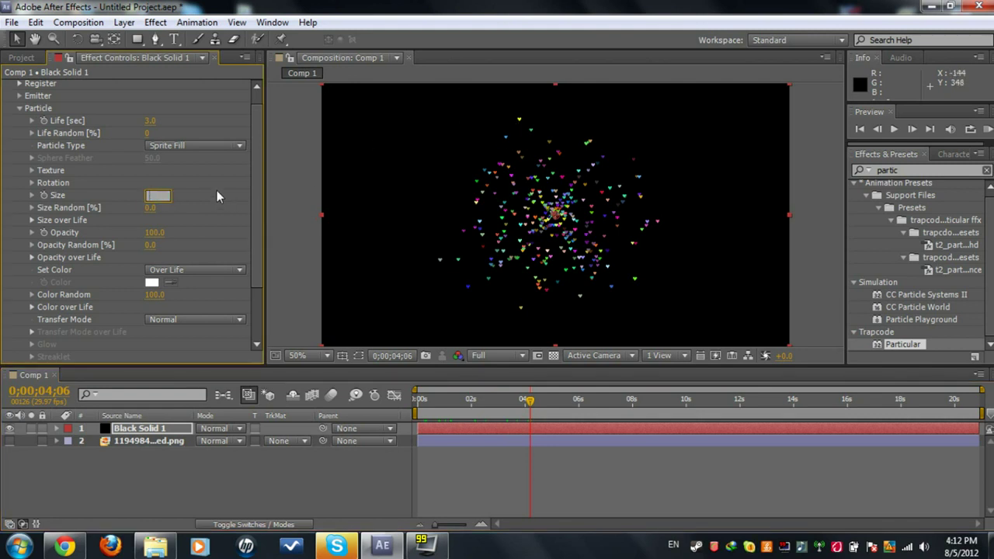
{"action": "key", "text": "Num_Lock"}
{"action": "type", "text": "20"}
{"action": "key", "text": "Return"}
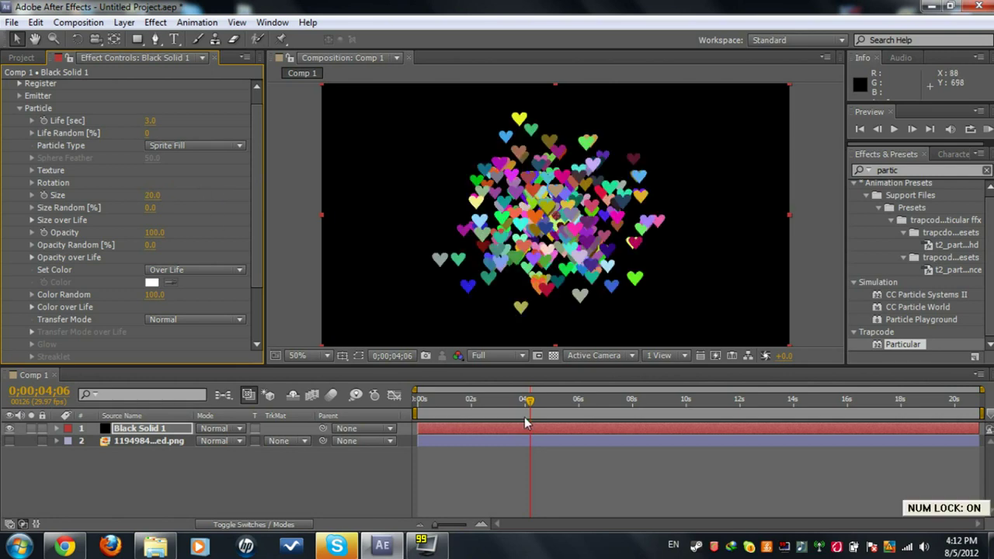
{"action": "left_click", "coordinate": [516, 413]}
{"action": "left_click", "coordinate": [545, 404]}
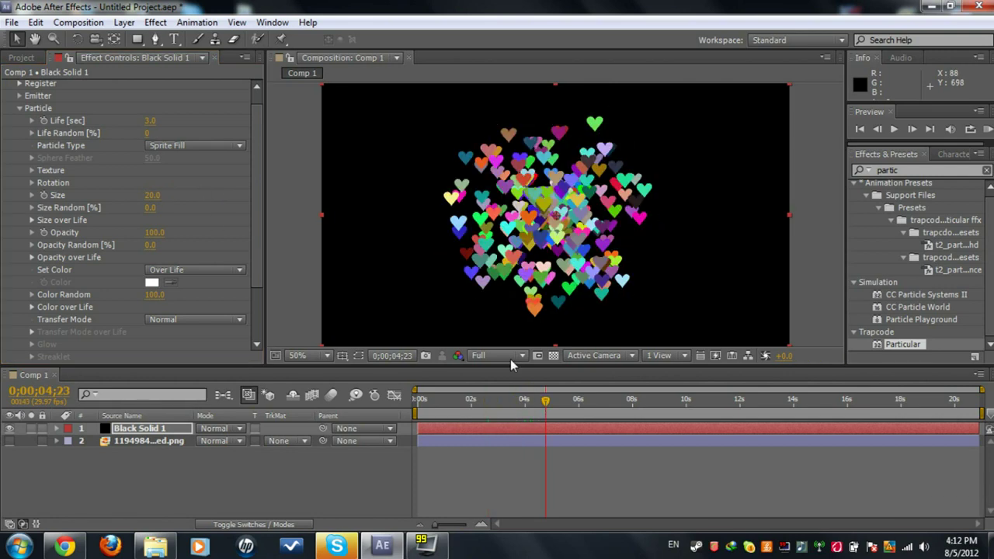
- Try out Z rotation settings for the heart particles and undo the change
{"action": "left_click_drag", "start_coordinate": [257, 222], "coordinate": [270, 198]}
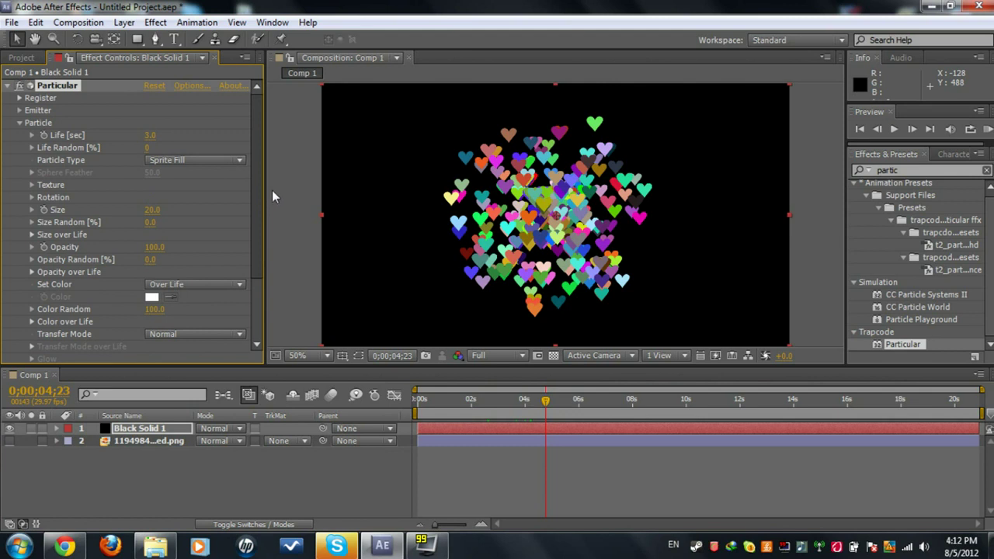
{"action": "left_click", "coordinate": [31, 197]}
{"action": "left_click_drag", "start_coordinate": [159, 247], "coordinate": [184, 281]}
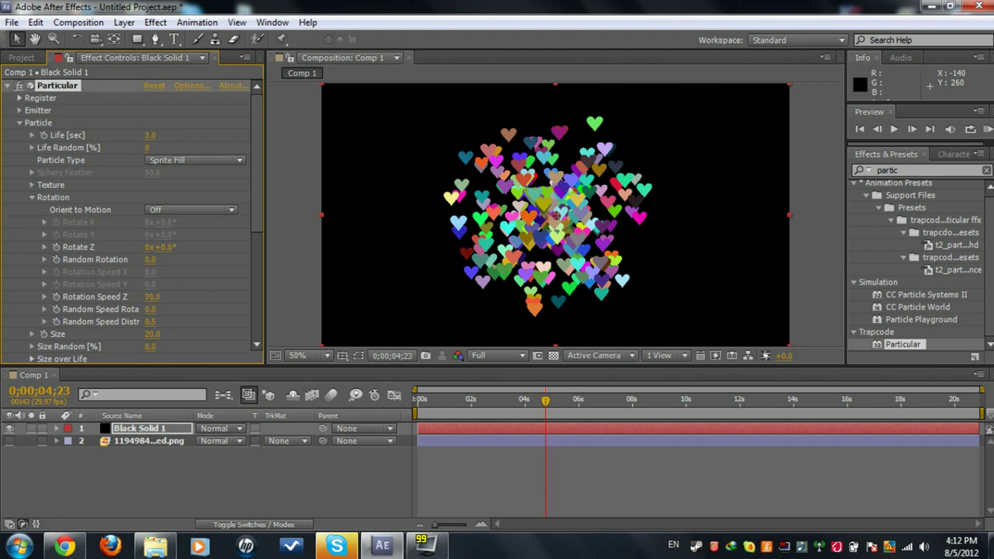
{"action": "key", "text": "ctrl+z"}
{"action": "left_click", "coordinate": [31, 198]}
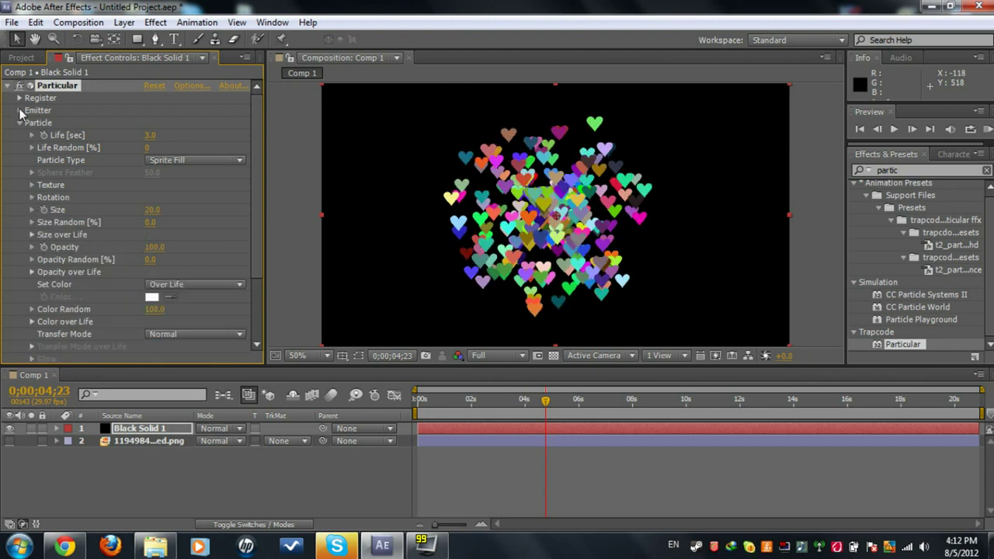
- Set the emitter to 25 particles per second and scrub the timeline to preview the sparser hearts
{"action": "left_click", "coordinate": [19, 111]}
{"action": "left_click", "coordinate": [151, 98]}
{"action": "type", "text": "25"}
{"action": "key", "text": "Return"}
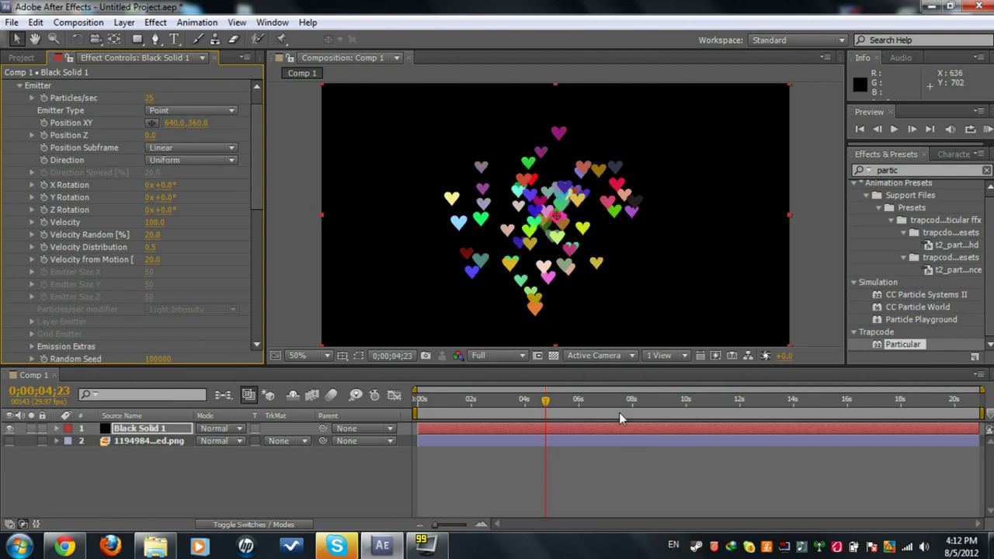
{"action": "left_click_drag", "start_coordinate": [423, 392], "coordinate": [709, 410]}
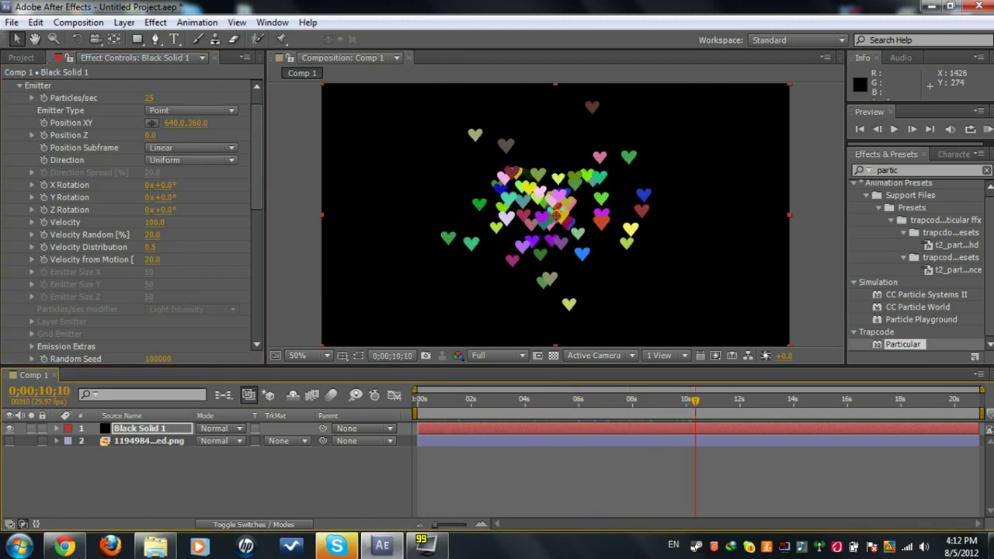
- Try a different emitter velocity for the particles and undo it
{"action": "left_click_drag", "start_coordinate": [154, 222], "coordinate": [212, 304]}
{"action": "key", "text": "ctrl+z"}
- Find the Stylize Glow effect and apply it to the black solid layer with the particles
{"action": "left_click", "coordinate": [932, 170]}
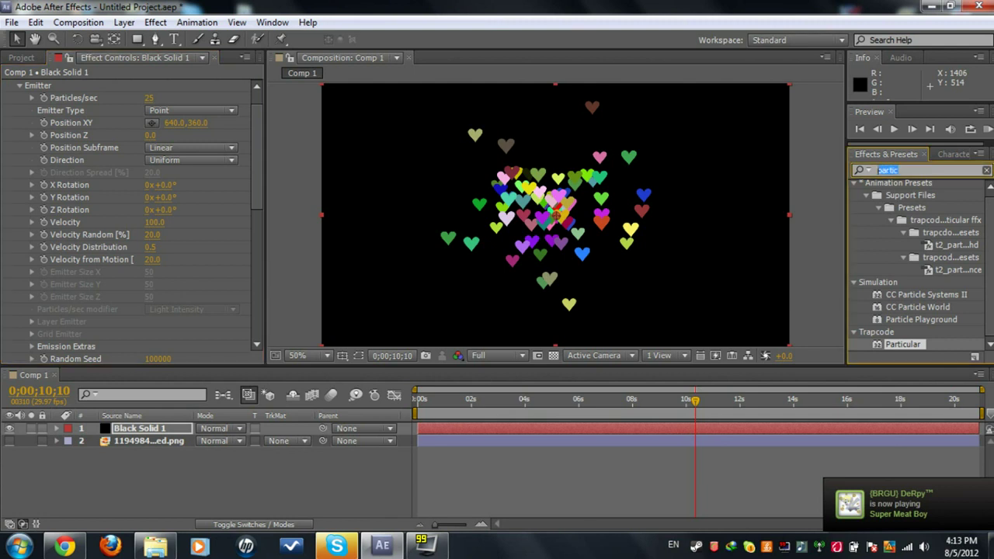
{"action": "type", "text": "glow"}
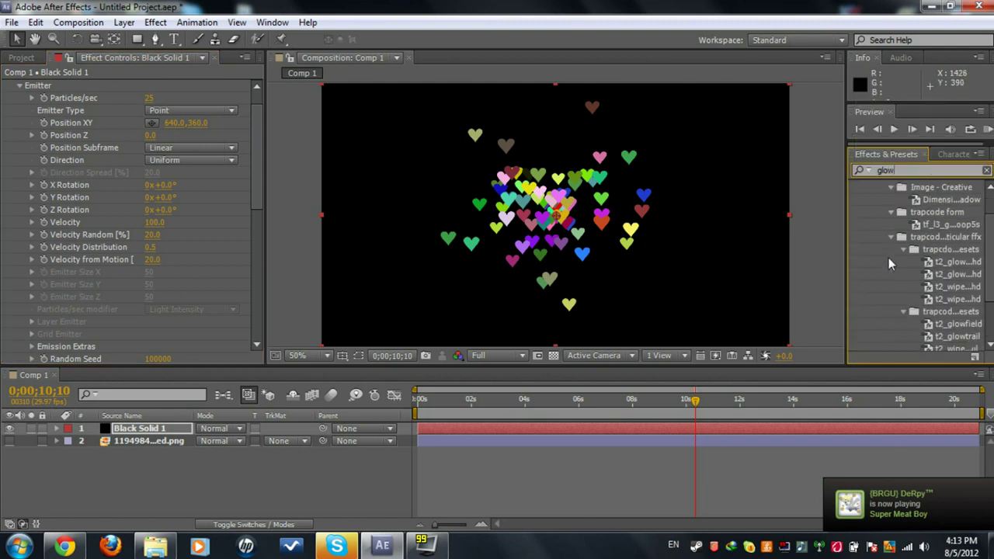
{"action": "double_click", "coordinate": [888, 319]}
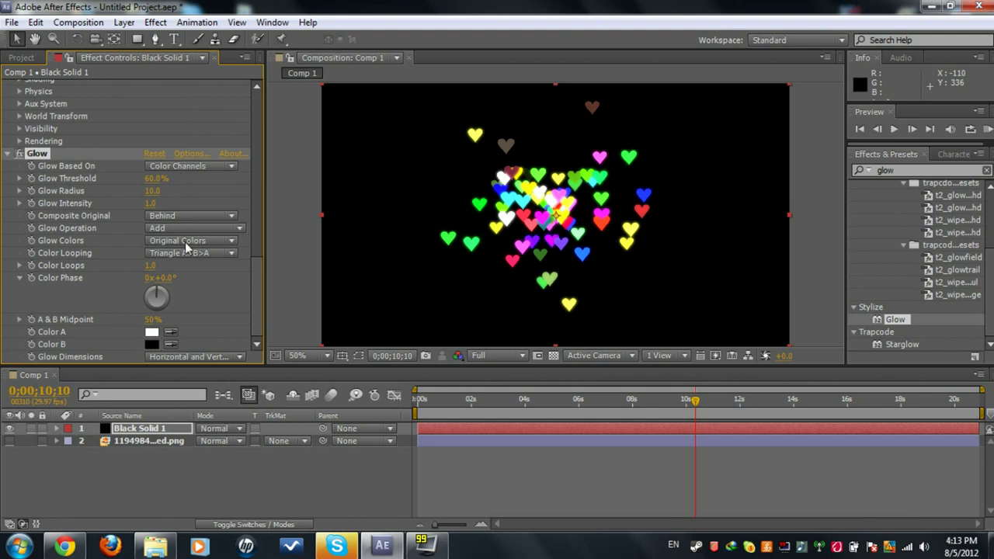
- Fit the composition in the viewer and remove the Glow effect from the black solid layer
{"action": "scroll", "coordinate": [170, 268], "scroll_direction": "up", "scroll_amount": 4}
{"action": "scroll", "coordinate": [466, 195], "scroll_direction": "down", "scroll_amount": 4}
{"action": "scroll", "coordinate": [466, 196], "scroll_direction": "up", "scroll_amount": 5}
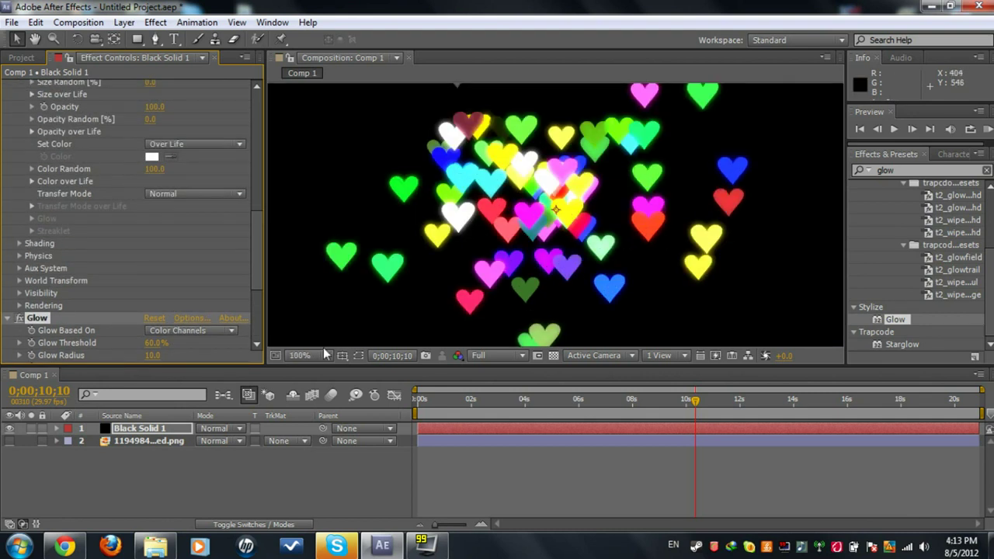
{"action": "left_click", "coordinate": [324, 353]}
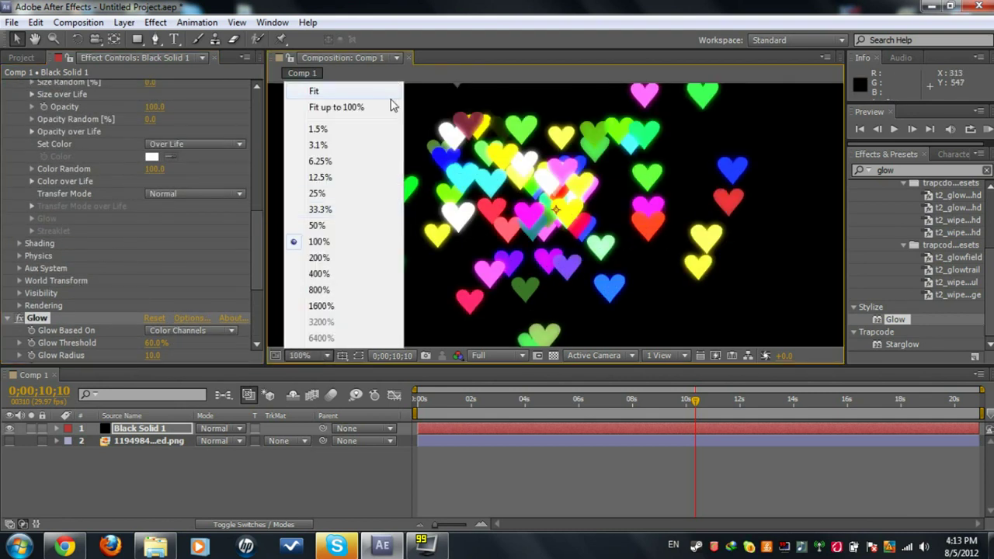
{"action": "left_click", "coordinate": [345, 91]}
{"action": "left_click", "coordinate": [44, 323]}
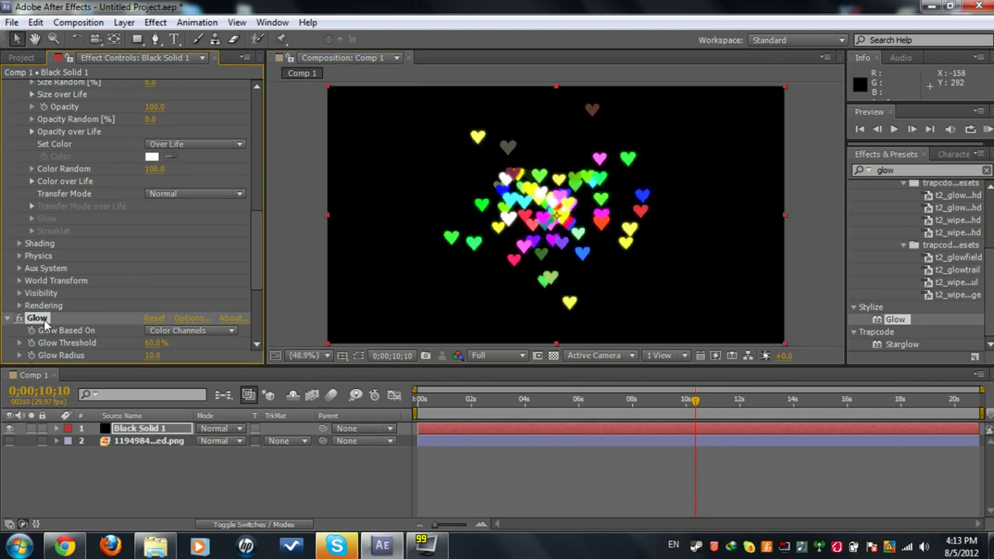
{"action": "scroll", "coordinate": [111, 294], "scroll_direction": "up", "scroll_amount": 10}
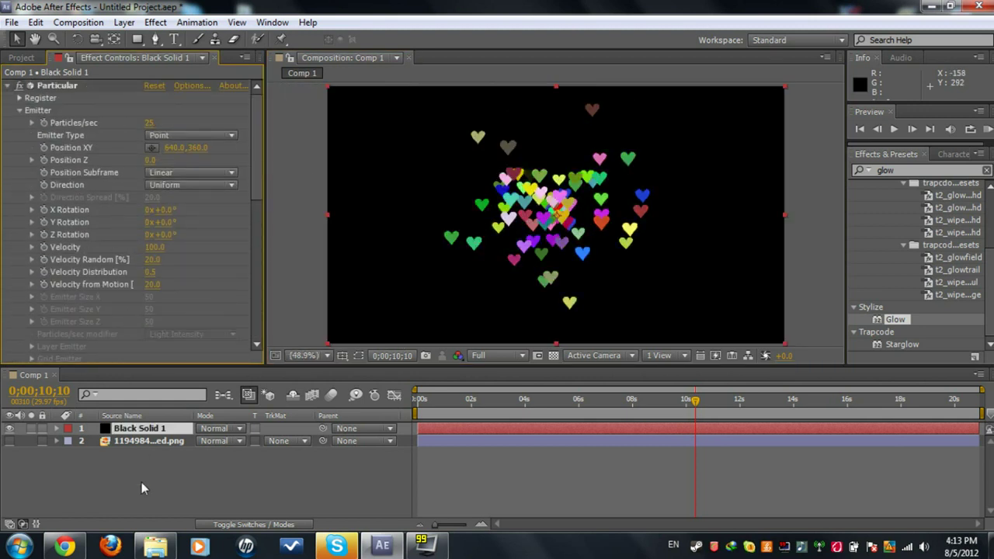
- Return to the start of the timeline, try drawing an ellipse with the heart image layer selected, and undo it
{"action": "left_click", "coordinate": [157, 441]}
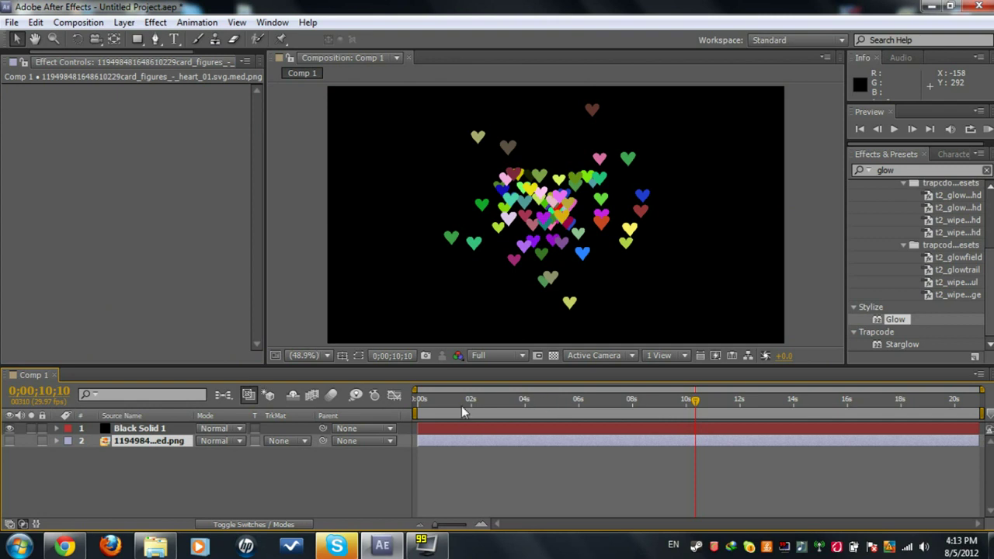
{"action": "left_click_drag", "start_coordinate": [421, 399], "coordinate": [397, 403]}
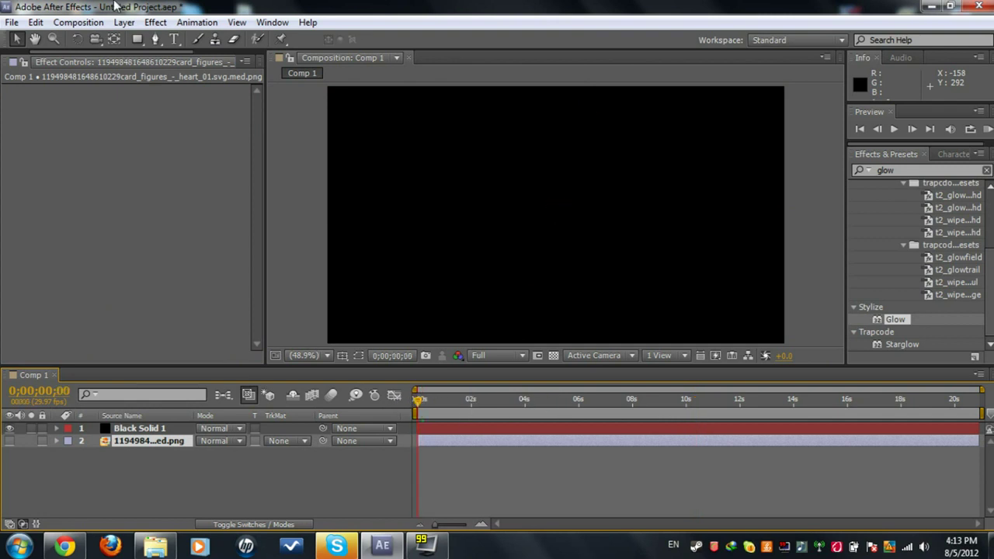
{"action": "left_click_drag", "start_coordinate": [138, 38], "coordinate": [194, 73]}
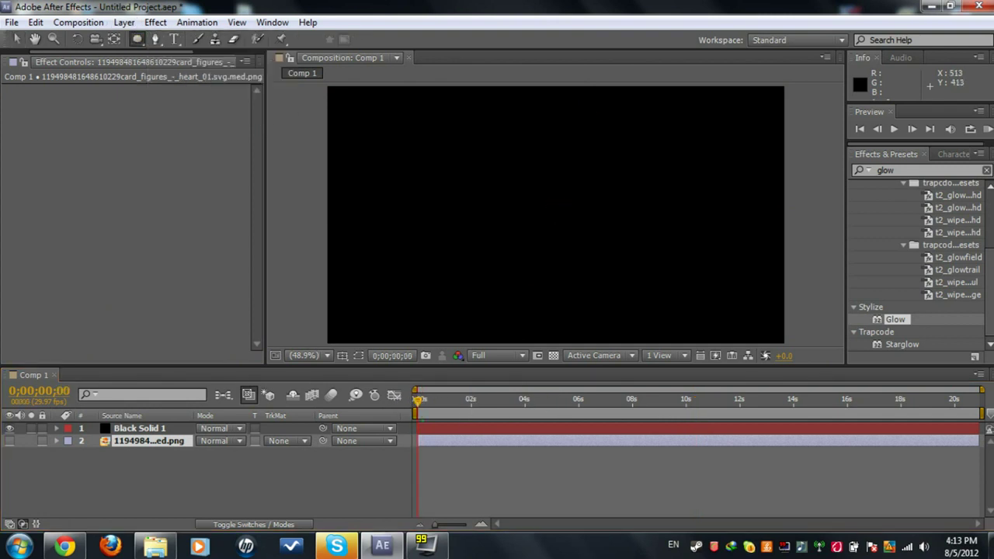
{"action": "left_click_drag", "start_coordinate": [497, 166], "coordinate": [559, 218]}
{"action": "key", "text": "ctrl+z"}
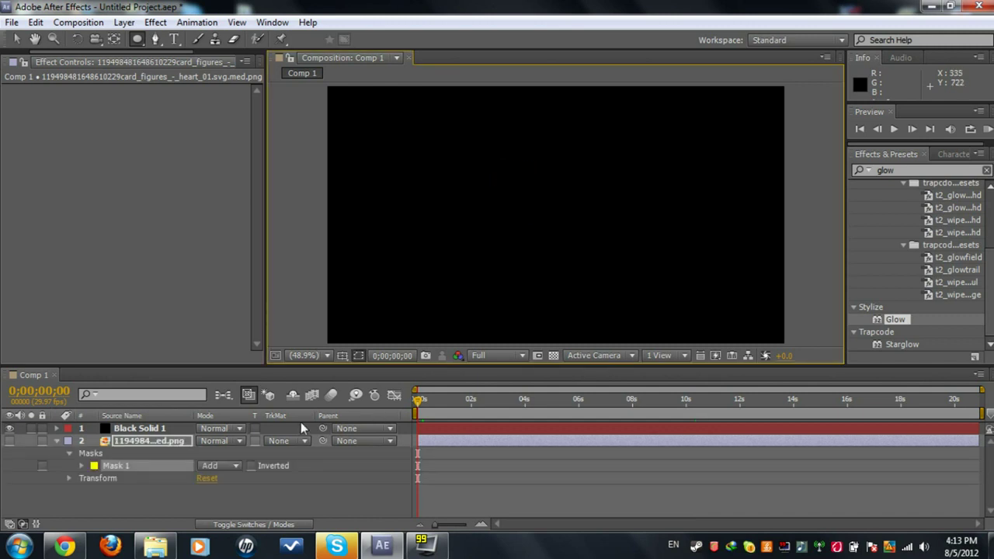
- With no layer selected, draw a red circle near the composition's centre and a star above it to the left on a new shape layer
{"action": "left_click", "coordinate": [150, 489]}
{"action": "left_click_drag", "start_coordinate": [525, 172], "coordinate": [588, 227]}
{"action": "left_click_drag", "start_coordinate": [144, 40], "coordinate": [201, 97]}
{"action": "left_click_drag", "start_coordinate": [460, 134], "coordinate": [438, 168]}
- Draw a small triangle right of the circle and a narrow four-sided shape to its left with the Pen tool
{"action": "left_click", "coordinate": [155, 40]}
{"action": "left_click", "coordinate": [645, 185]}
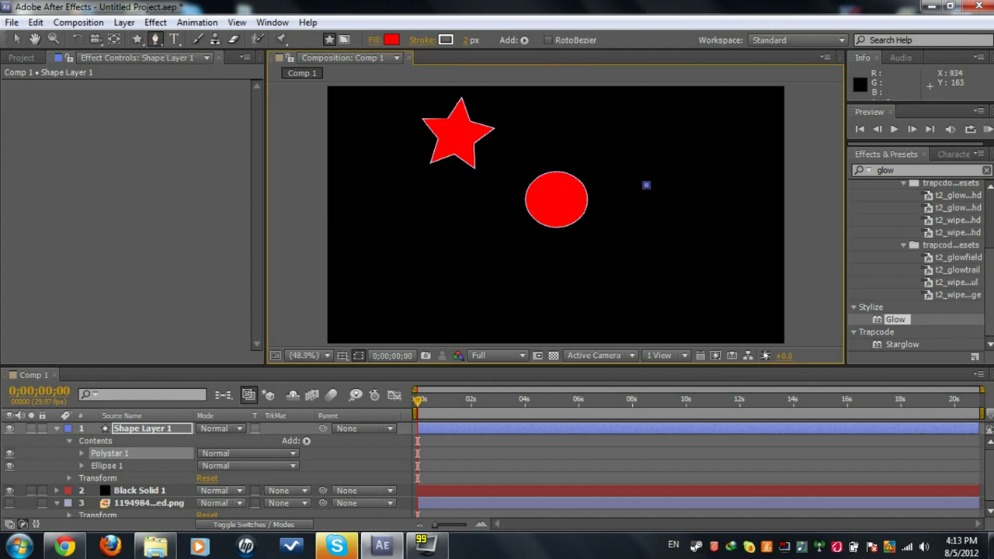
{"action": "left_click", "coordinate": [664, 140]}
{"action": "left_click", "coordinate": [683, 187]}
{"action": "left_click", "coordinate": [646, 185]}
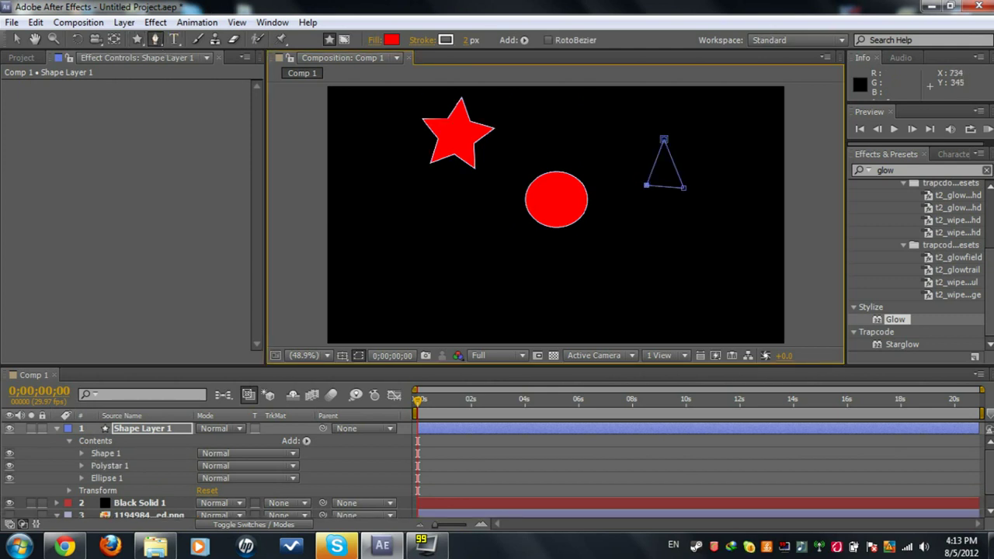
{"action": "left_click", "coordinate": [391, 215]}
{"action": "left_click", "coordinate": [395, 251]}
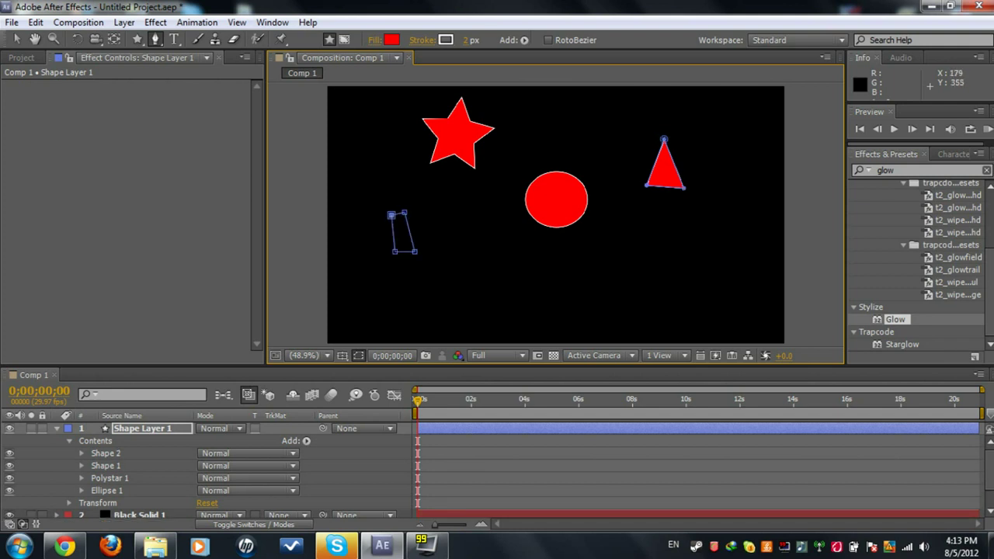
{"action": "left_click", "coordinate": [391, 214]}
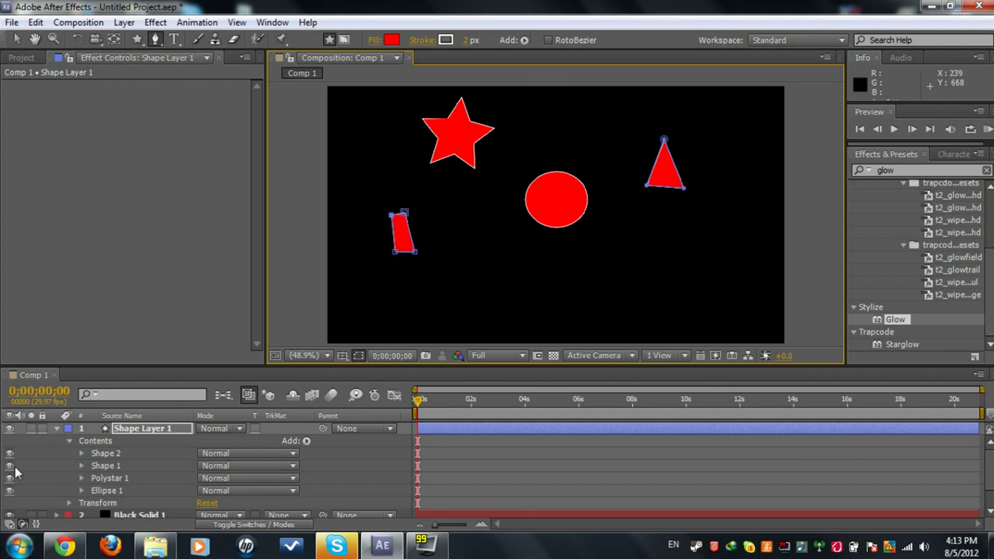
- Set the Particular particle texture on Black Solid 1 to Shape Layer 1
{"action": "left_click", "coordinate": [56, 428]}
{"action": "left_click", "coordinate": [153, 442]}
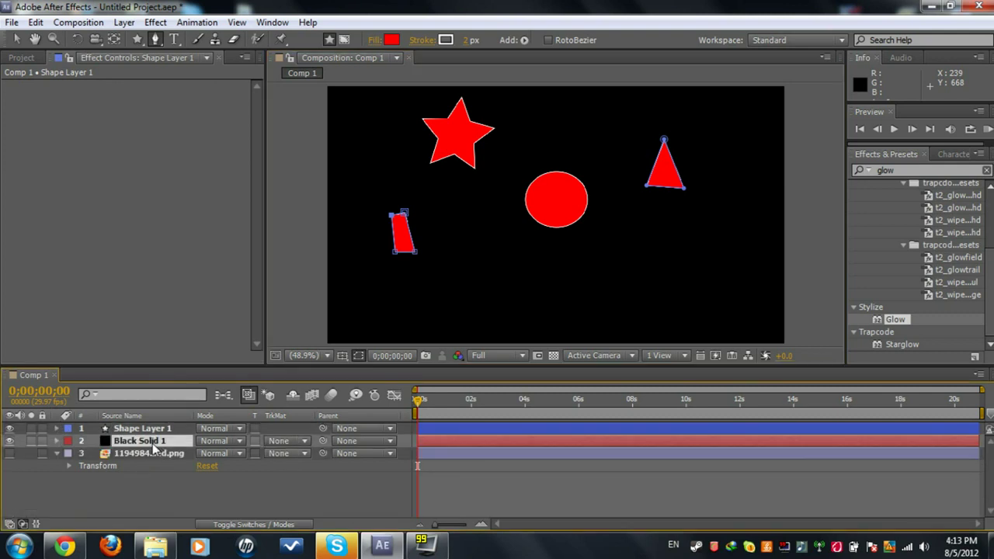
{"action": "left_click", "coordinate": [20, 110]}
{"action": "left_click", "coordinate": [20, 121]}
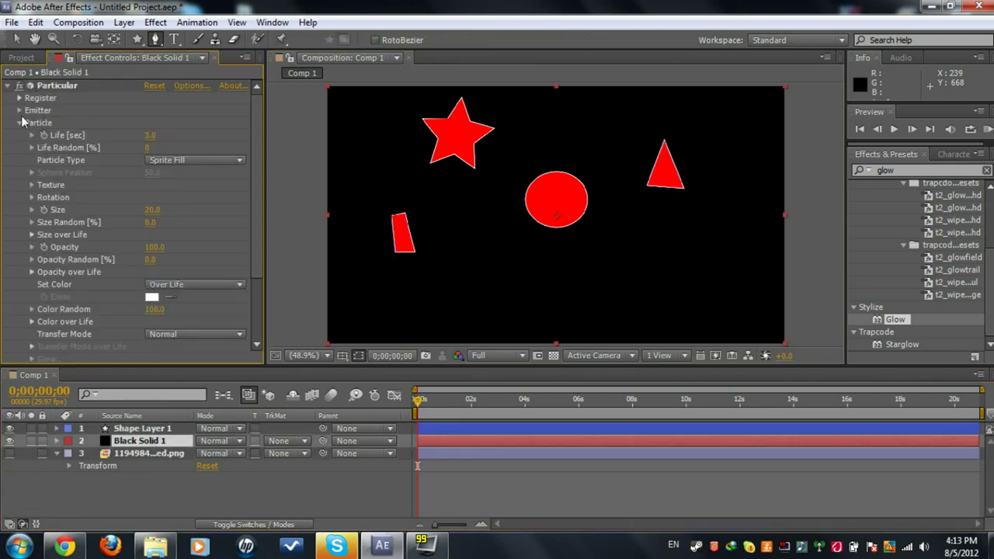
{"action": "left_click", "coordinate": [31, 185]}
{"action": "left_click", "coordinate": [194, 197]}
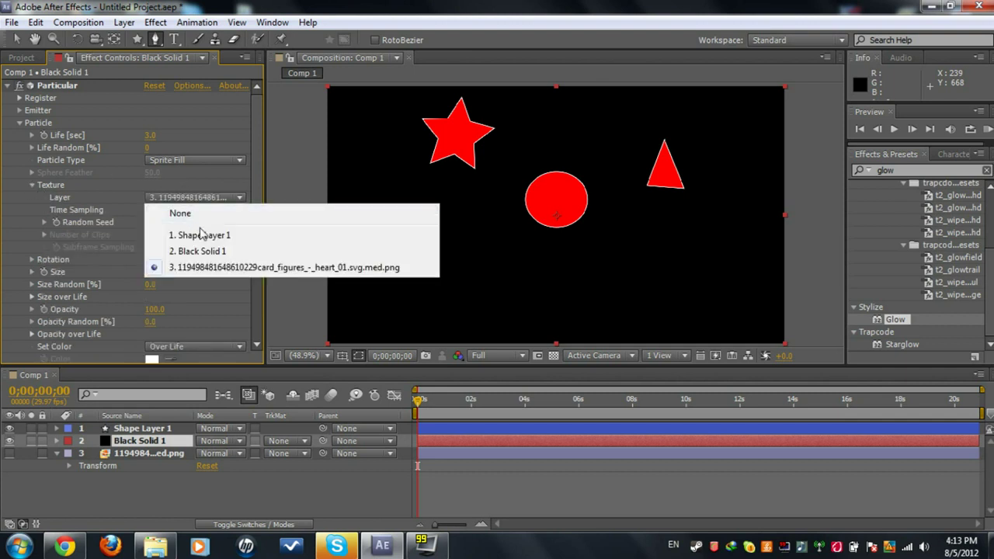
{"action": "left_click", "coordinate": [202, 233]}
- Hide Shape Layer 1, move the current time to 0;00;03;22 and return to the Selection tool
{"action": "left_click", "coordinate": [10, 428]}
{"action": "left_click", "coordinate": [518, 398]}
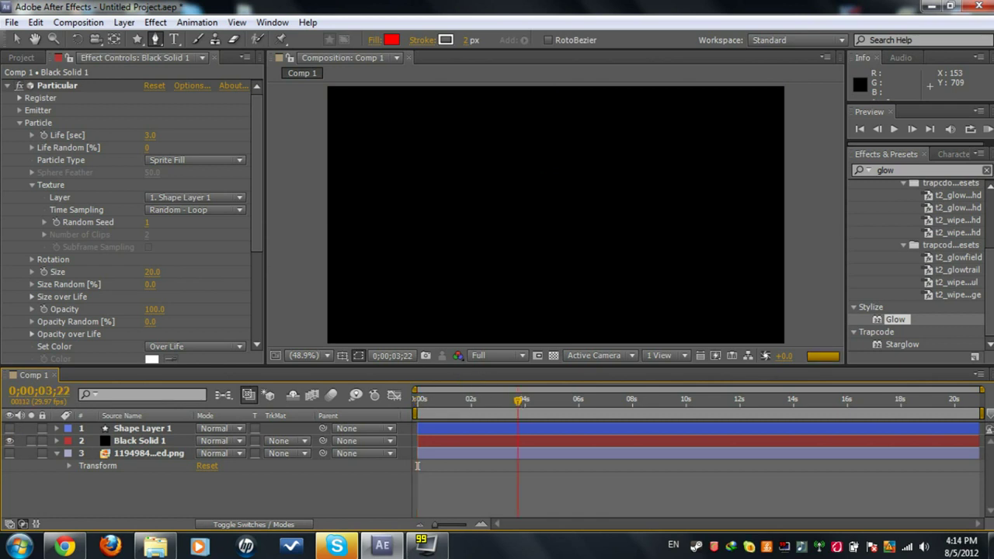
{"action": "left_click", "coordinate": [18, 40]}
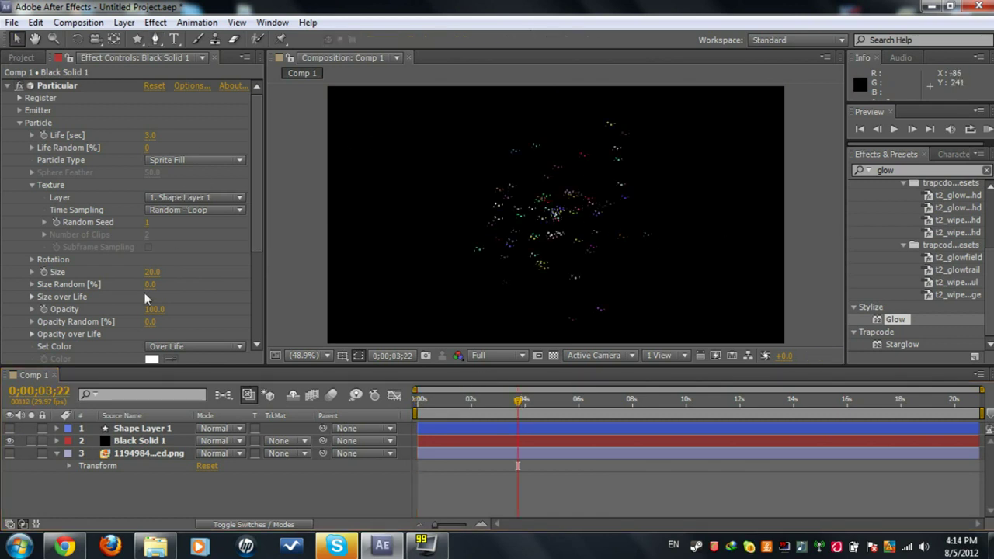
- Set the particle size to 200 and preview the larger shapes at 0;00;05;26
{"action": "left_click", "coordinate": [153, 271]}
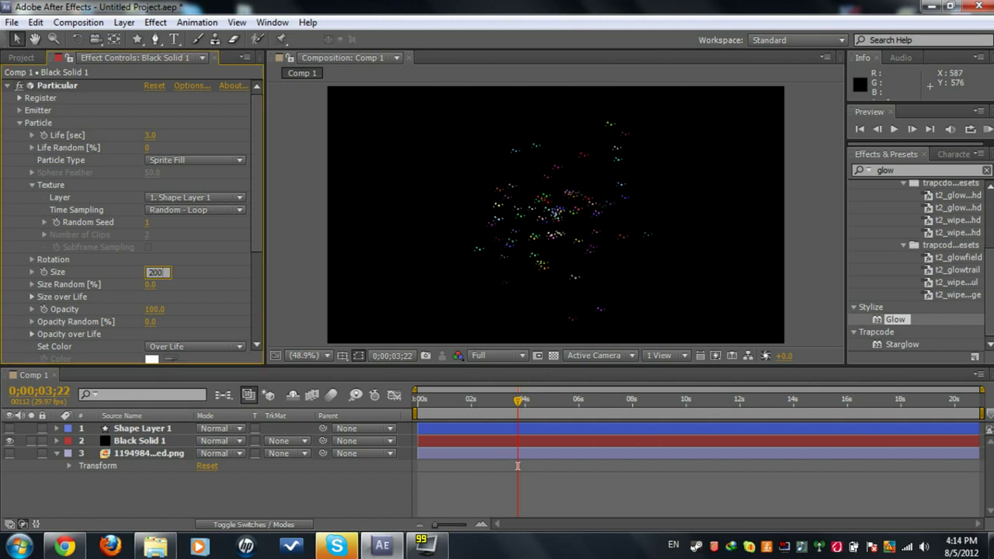
{"action": "type", "text": "200"}
{"action": "key", "text": "Return"}
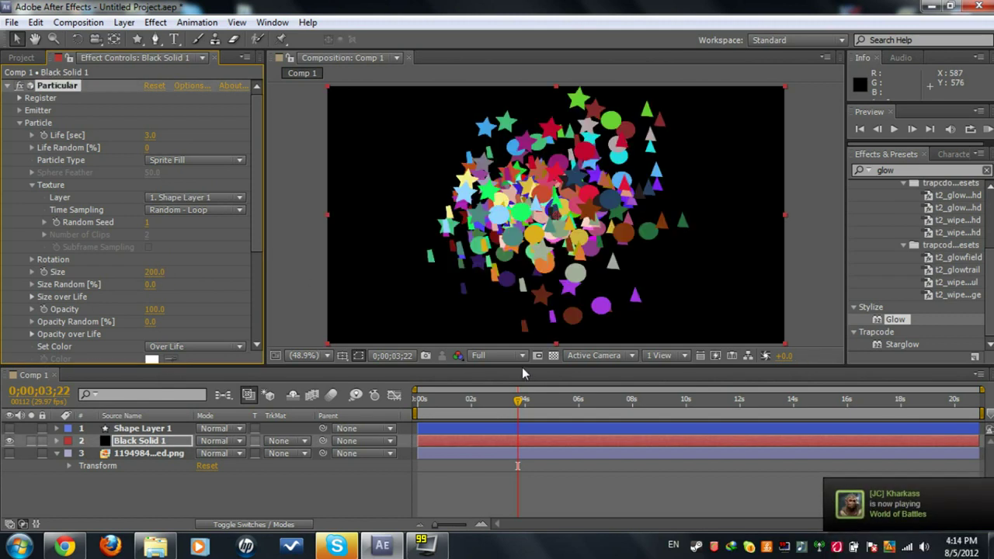
{"action": "left_click", "coordinate": [531, 409]}
{"action": "left_click", "coordinate": [575, 409]}
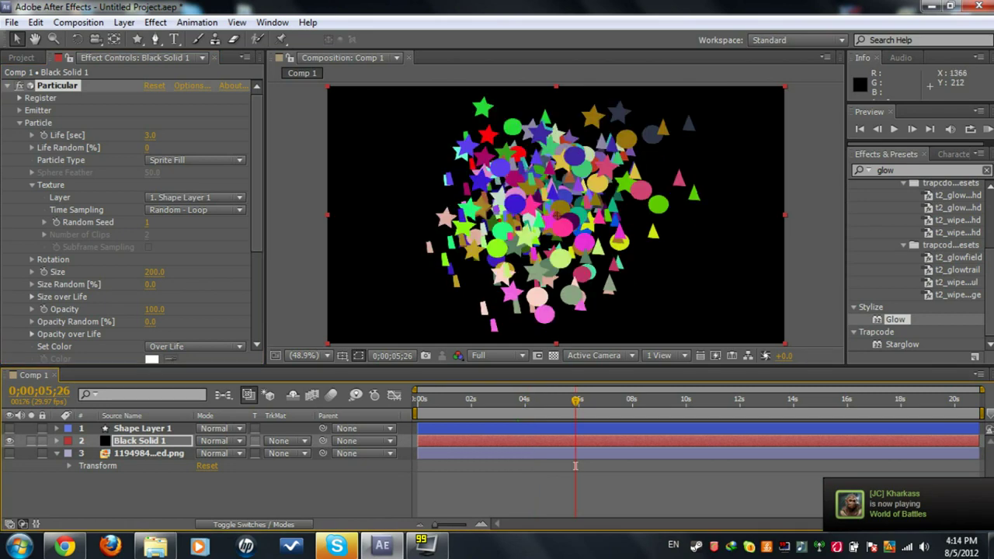
- Apply the Stylize Glow effect to the black solid layer and preview the glowing shapes at 0;00;04;25
{"action": "double_click", "coordinate": [899, 320]}
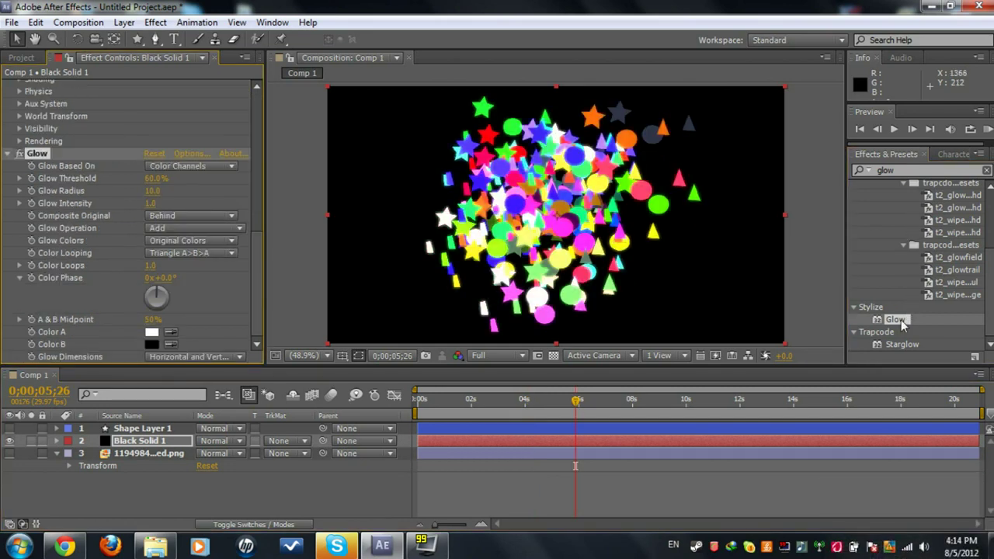
{"action": "mouse_move", "coordinate": [546, 401]}
{"action": "left_mouse_down"}
{"action": "mouse_move", "coordinate": [532, 399]}
{"action": "mouse_move", "coordinate": [548, 402]}
{"action": "left_mouse_up"}
{"action": "scroll", "coordinate": [255, 227], "scroll_direction": "up", "scroll_amount": 10}
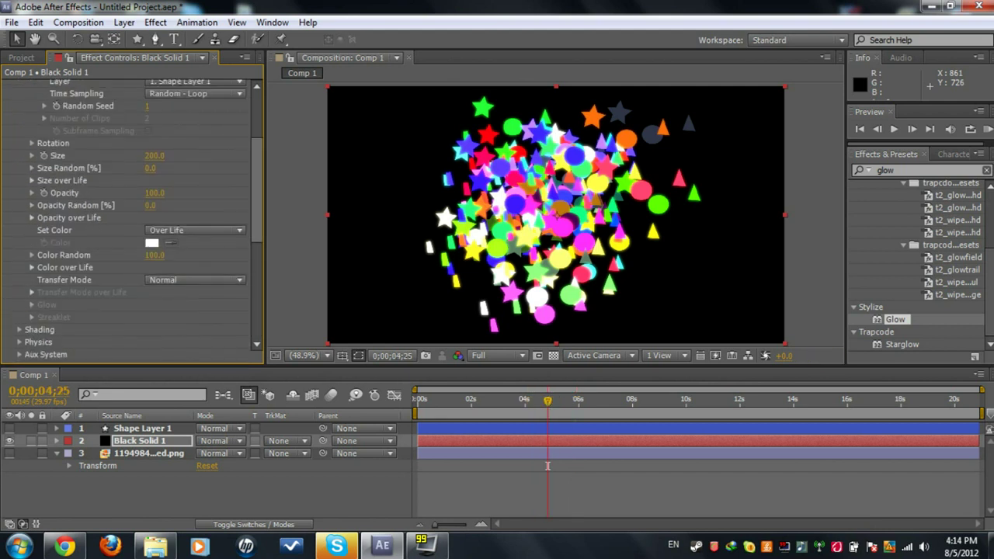
{"action": "scroll", "coordinate": [127, 172], "scroll_direction": "up", "scroll_amount": 2}
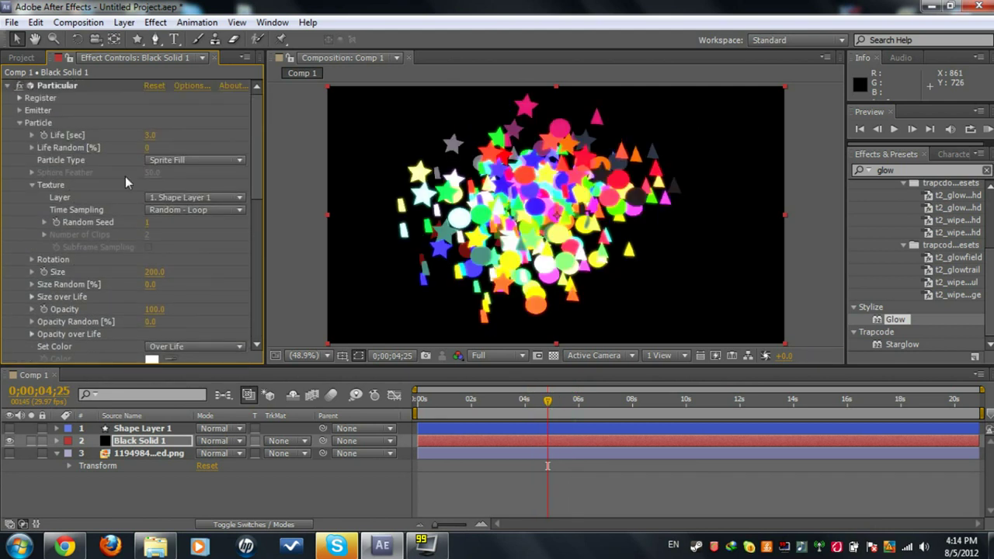
- Collapse the Particle and Glow settings and expand Particular's Emitter settings
{"action": "left_click", "coordinate": [19, 123]}
{"action": "left_click", "coordinate": [20, 98]}
{"action": "left_click", "coordinate": [20, 100]}
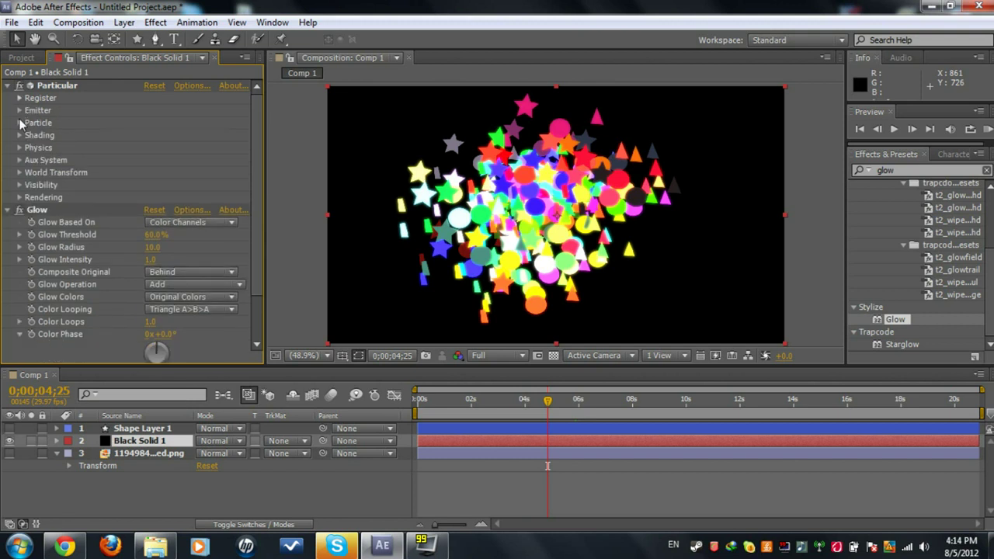
{"action": "left_click", "coordinate": [9, 209]}
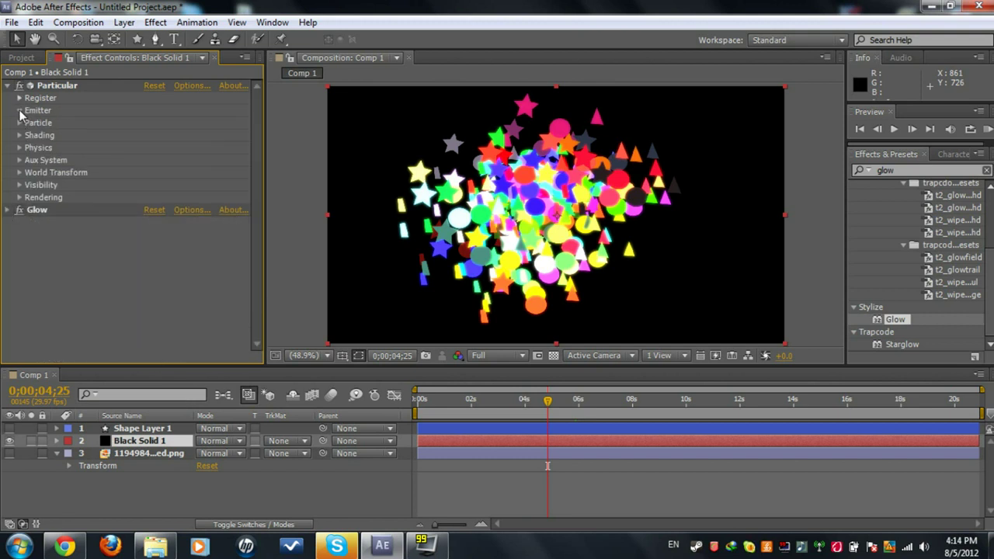
{"action": "left_click", "coordinate": [19, 111]}
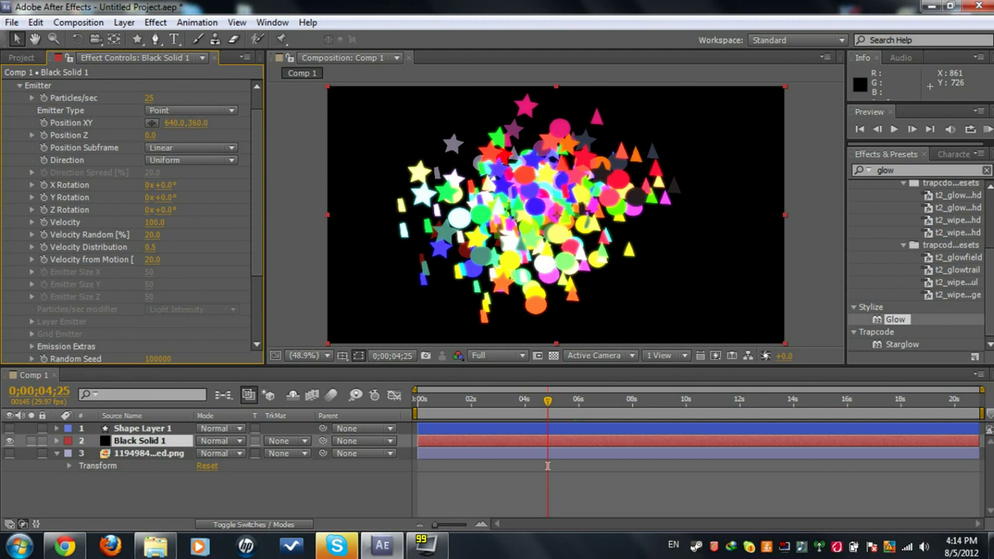
- Try a much higher emitter velocity to spread the shapes out, and undo it
{"action": "left_click_drag", "start_coordinate": [153, 222], "coordinate": [510, 222]}
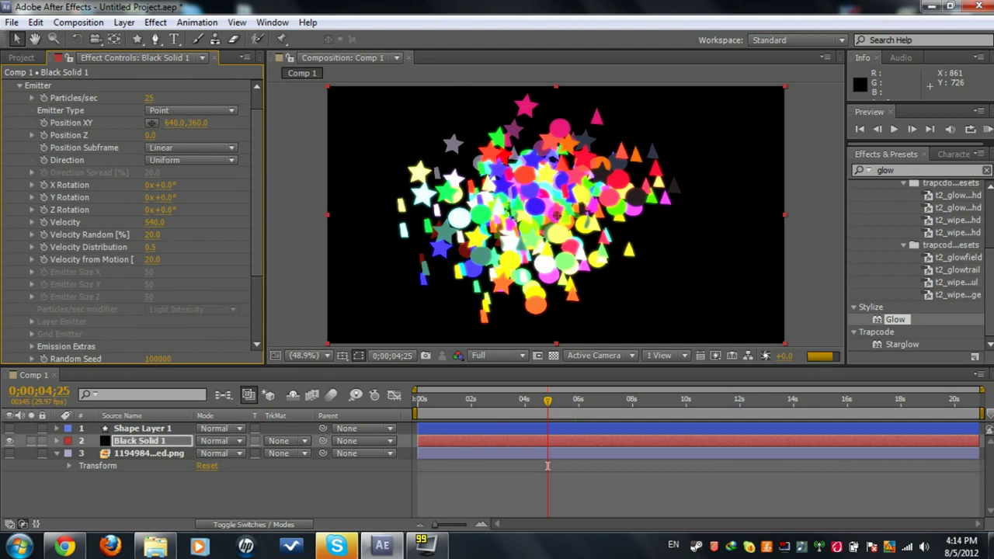
{"action": "left_click_drag", "start_coordinate": [188, 222], "coordinate": [208, 222]}
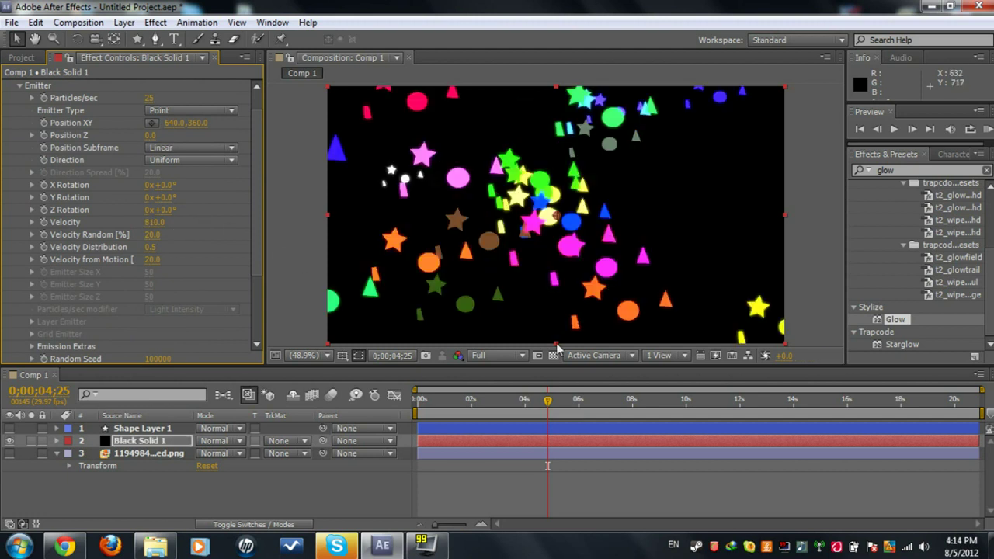
{"action": "key", "text": "ctrl+z"}
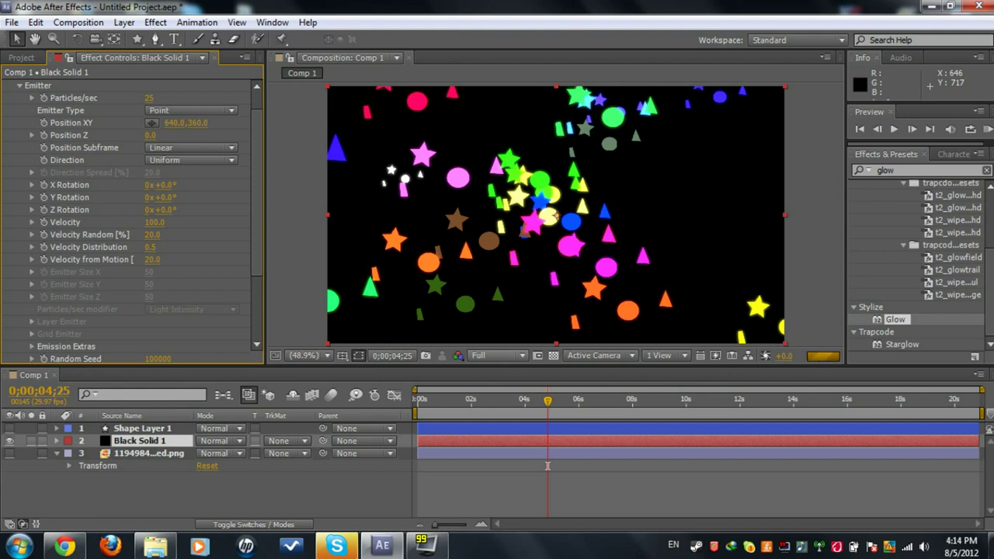
- Set the emitter's Velocity Distribution to 1.4
{"action": "left_click_drag", "start_coordinate": [150, 247], "coordinate": [153, 247]}
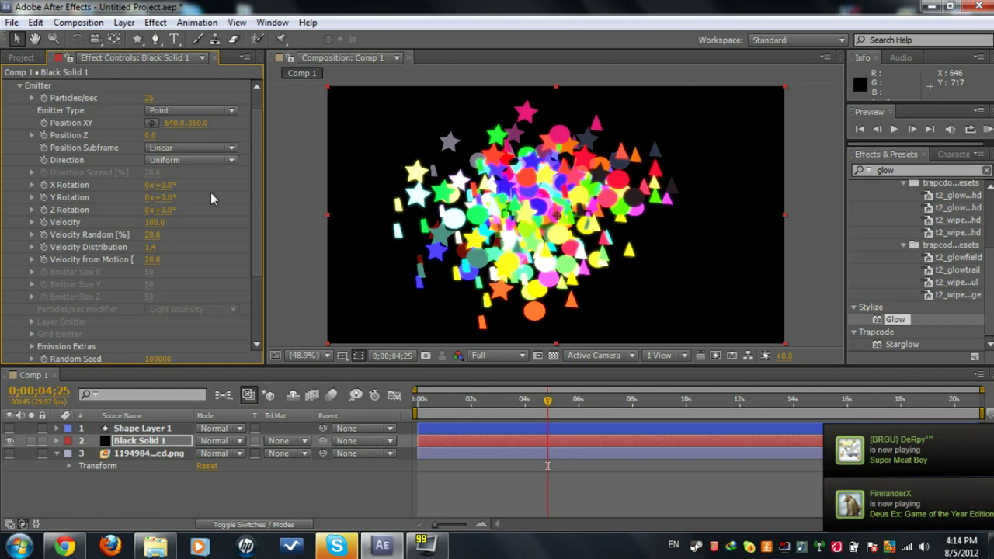
- Import the MW2 MP4 video into the project and create a second 1280 x 720 composition
{"action": "left_click", "coordinate": [13, 59]}
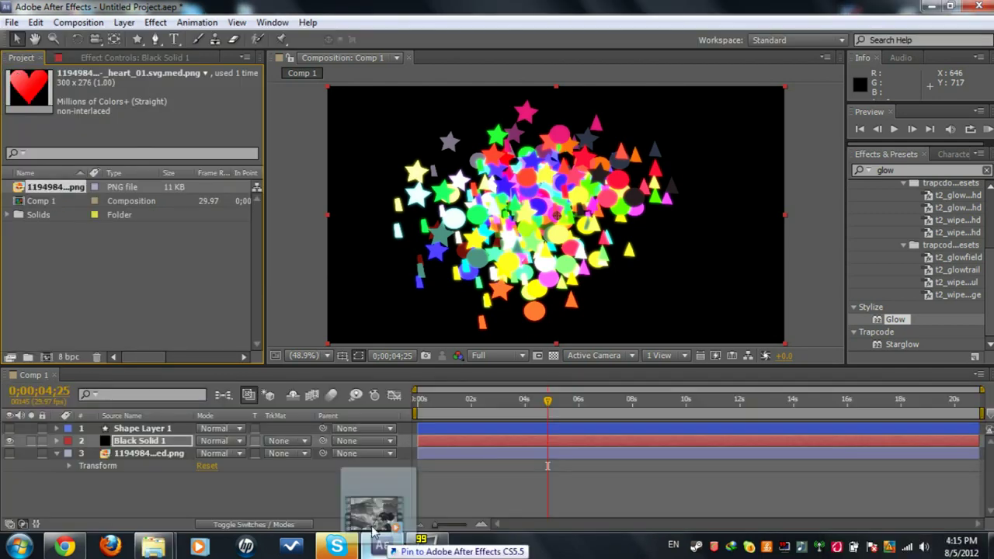
{"action": "left_click_drag", "start_coordinate": [377, 544], "coordinate": [144, 311]}
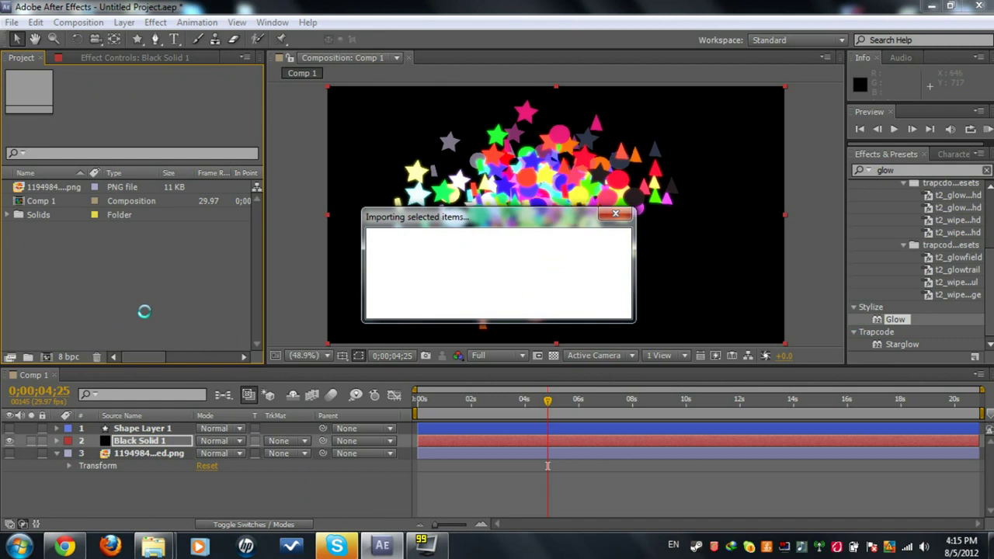
{"action": "left_click", "coordinate": [78, 22]}
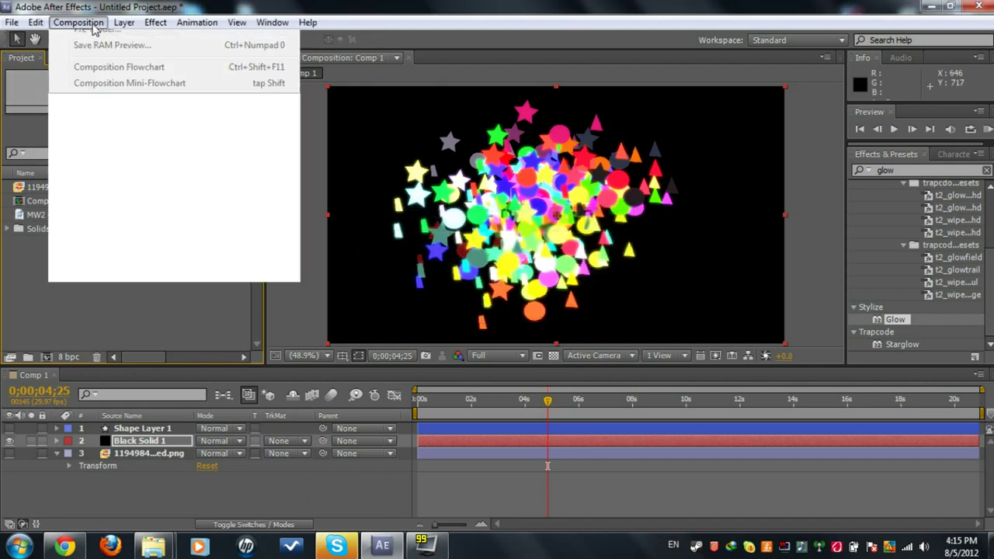
{"action": "left_click", "coordinate": [132, 38]}
{"action": "left_click", "coordinate": [572, 412]}
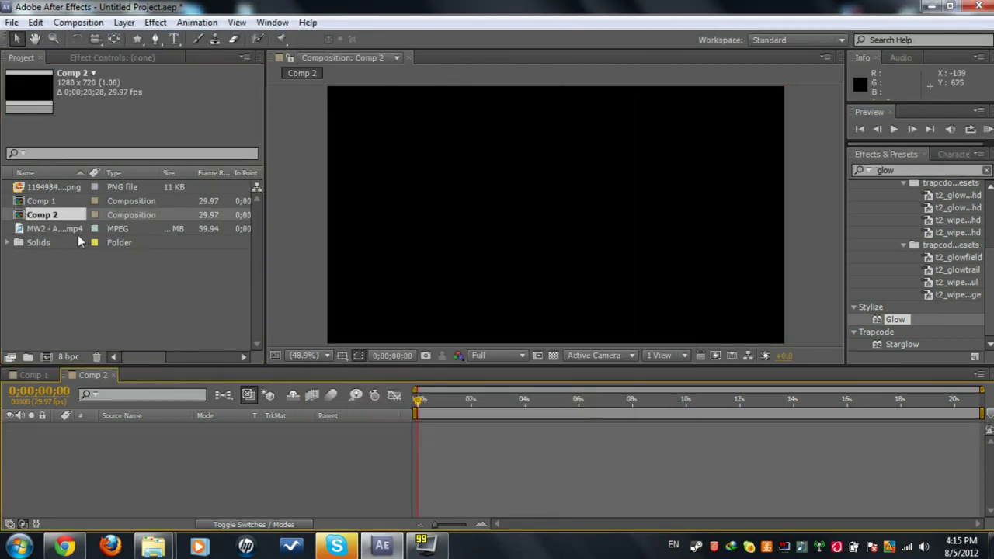
- Add the MW2 video to Comp 2, place Comp 1 above it, and preview the overlay about two seconds in
{"action": "left_click", "coordinate": [56, 228]}
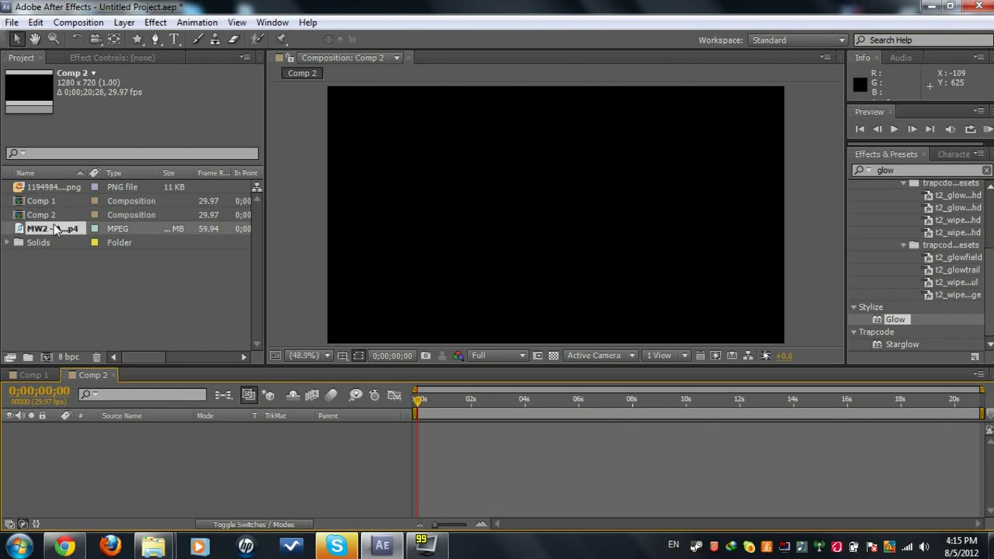
{"action": "key", "text": "ctrl+slash"}
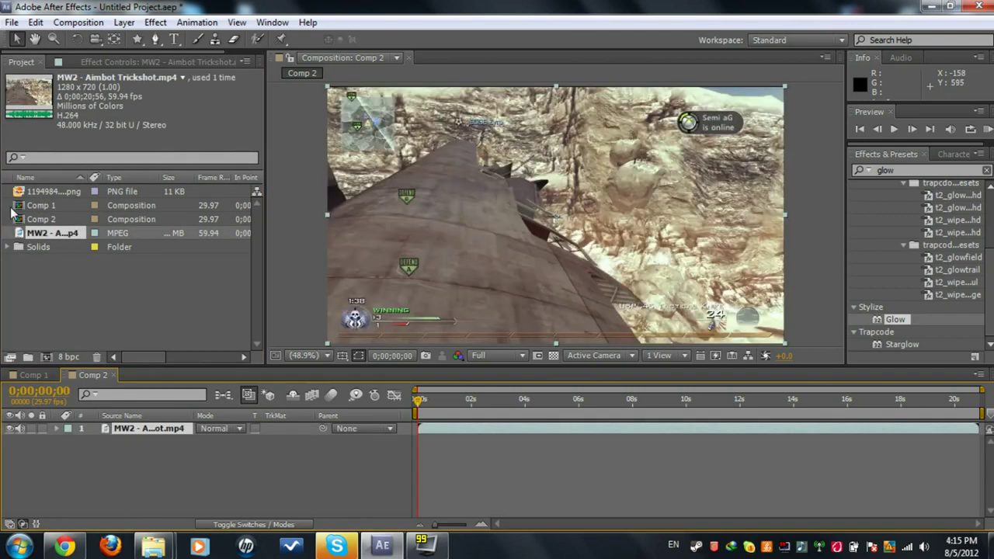
{"action": "left_click_drag", "start_coordinate": [31, 206], "coordinate": [136, 432]}
{"action": "left_click", "coordinate": [445, 404]}
{"action": "left_click", "coordinate": [475, 407]}
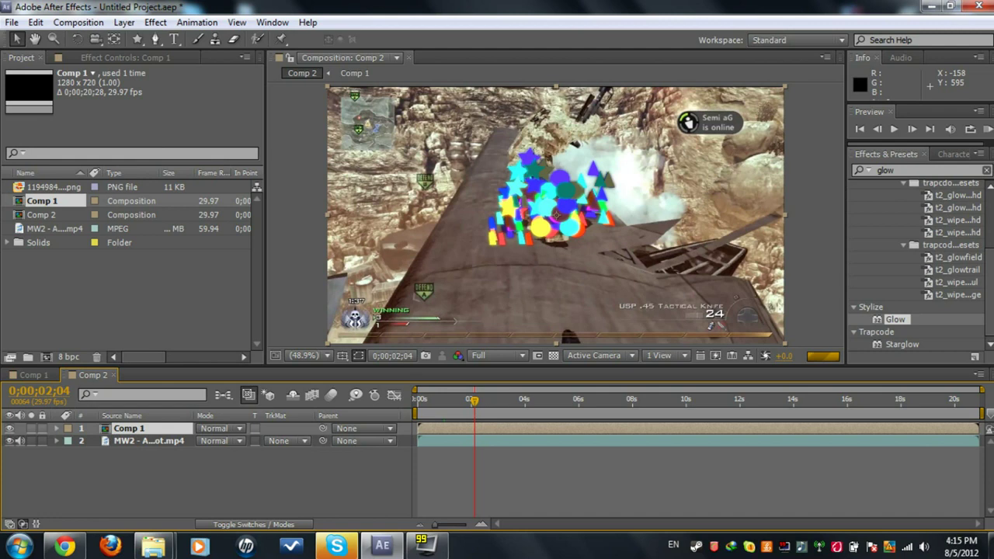
- Set the Comp 1 layer's blending mode to Screen and check the particles over the footage at several times
{"action": "left_click", "coordinate": [221, 427]}
{"action": "left_click", "coordinate": [286, 242]}
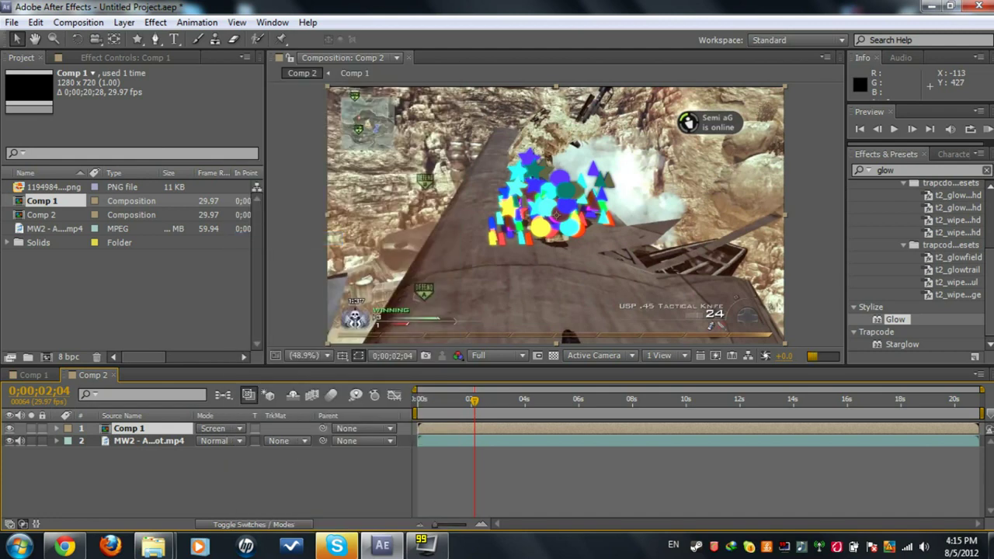
{"action": "left_click", "coordinate": [502, 402]}
{"action": "left_click", "coordinate": [574, 404]}
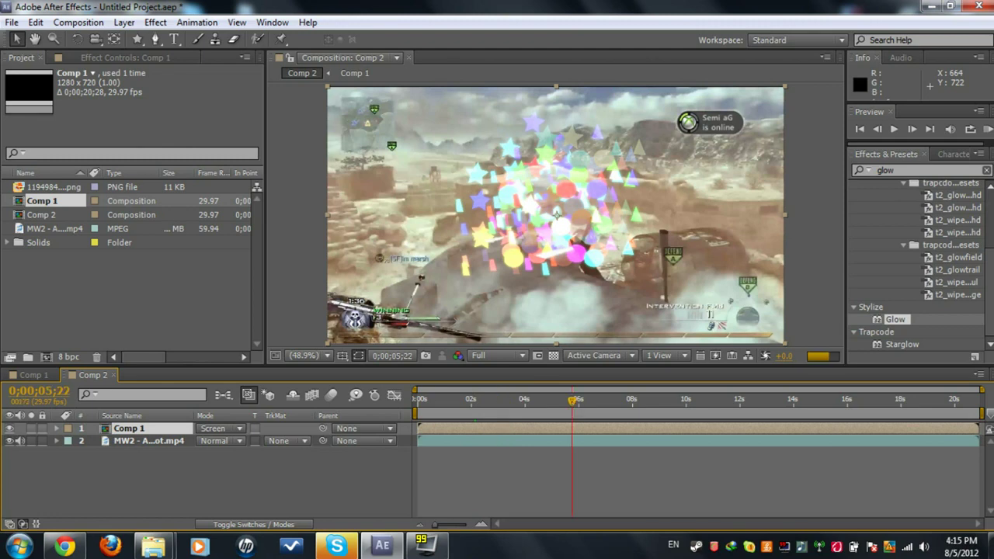
{"action": "left_click", "coordinate": [634, 401]}
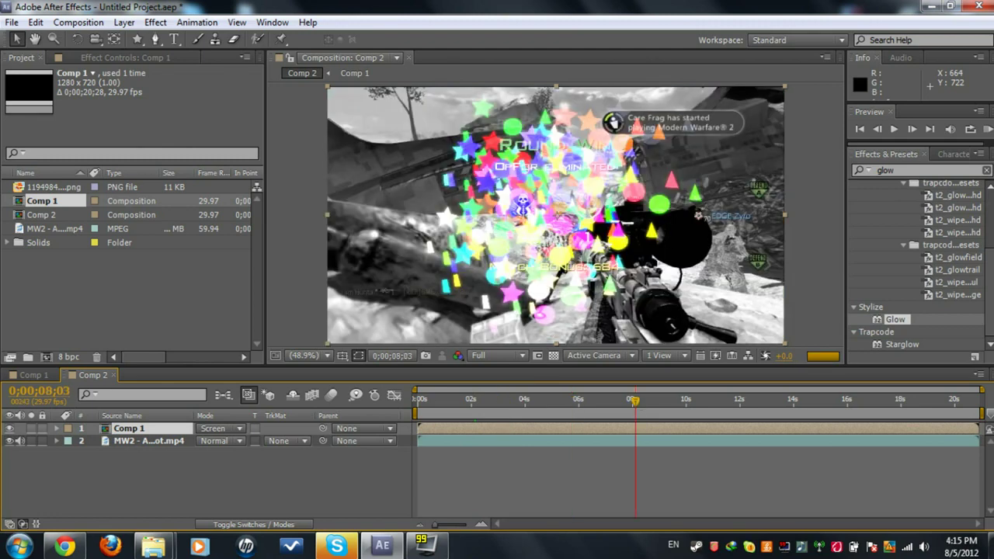
{"action": "left_click", "coordinate": [526, 402]}
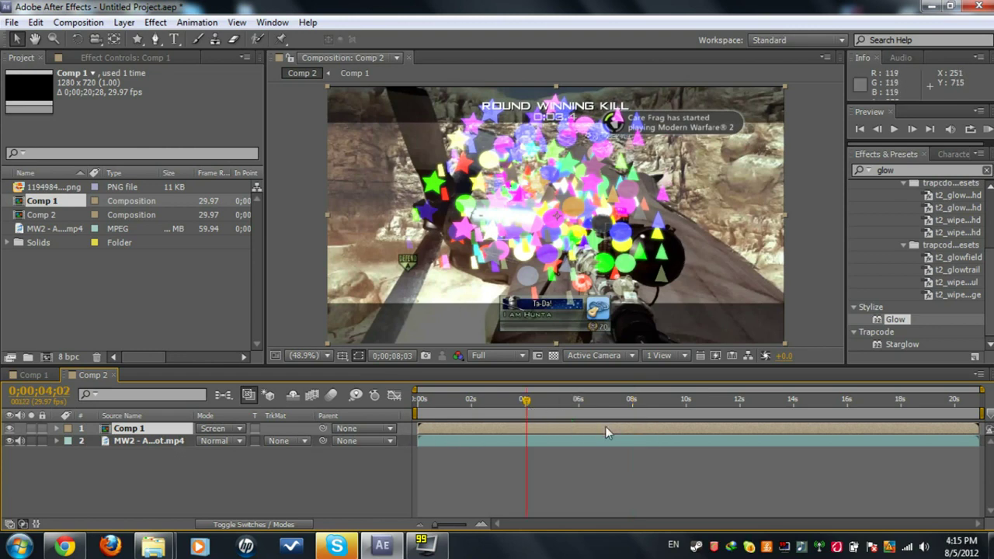